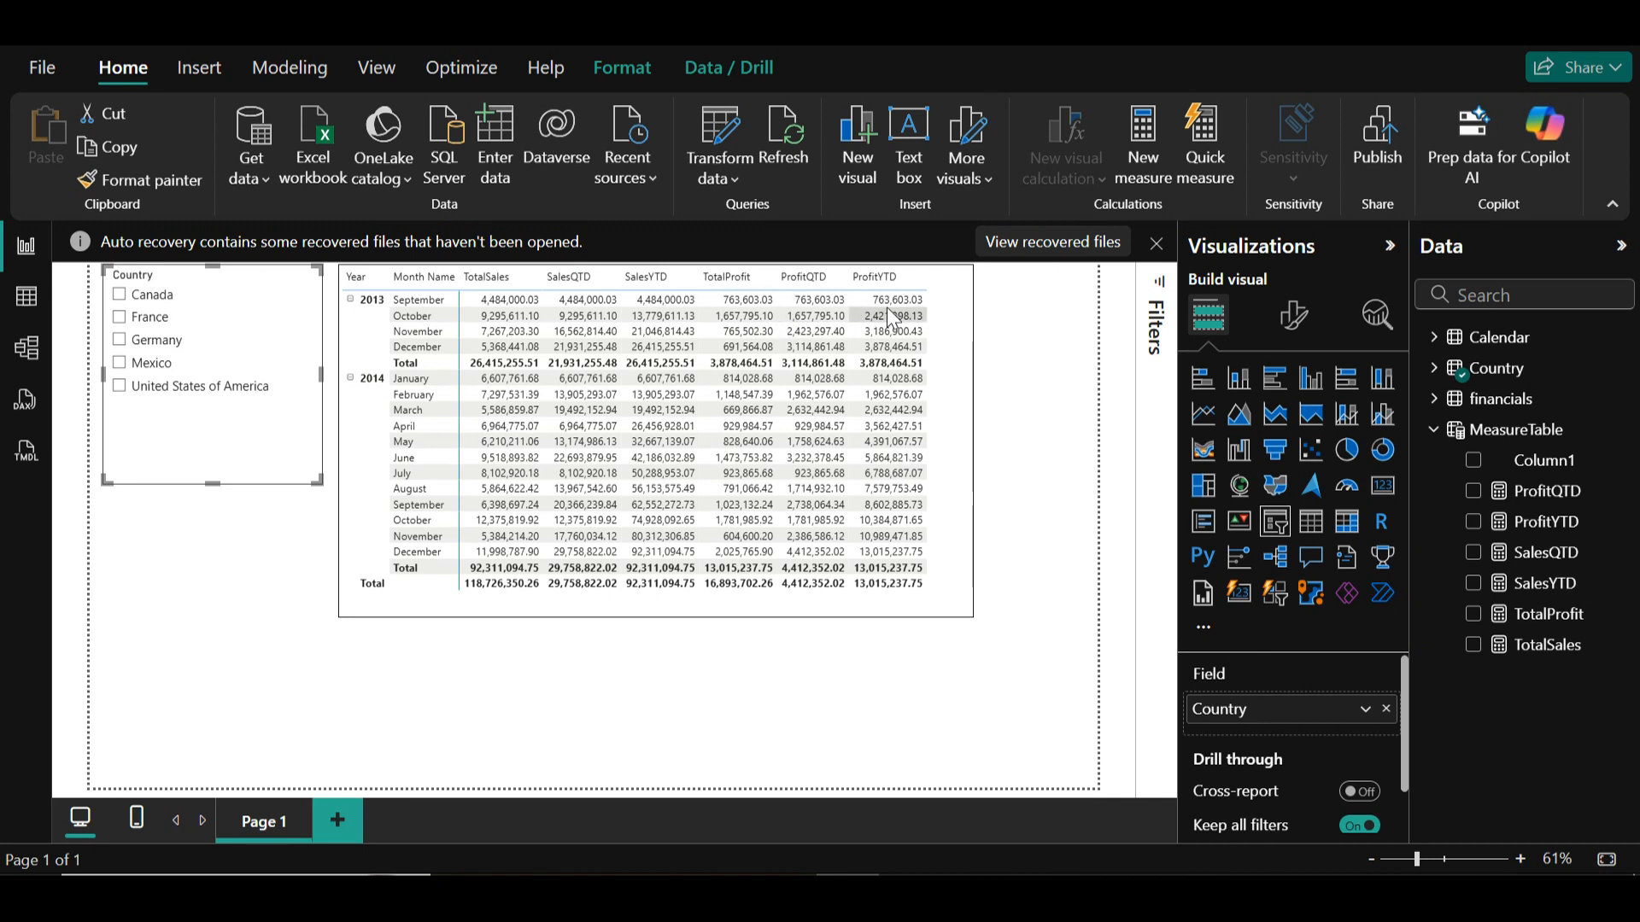
click(1486, 299)
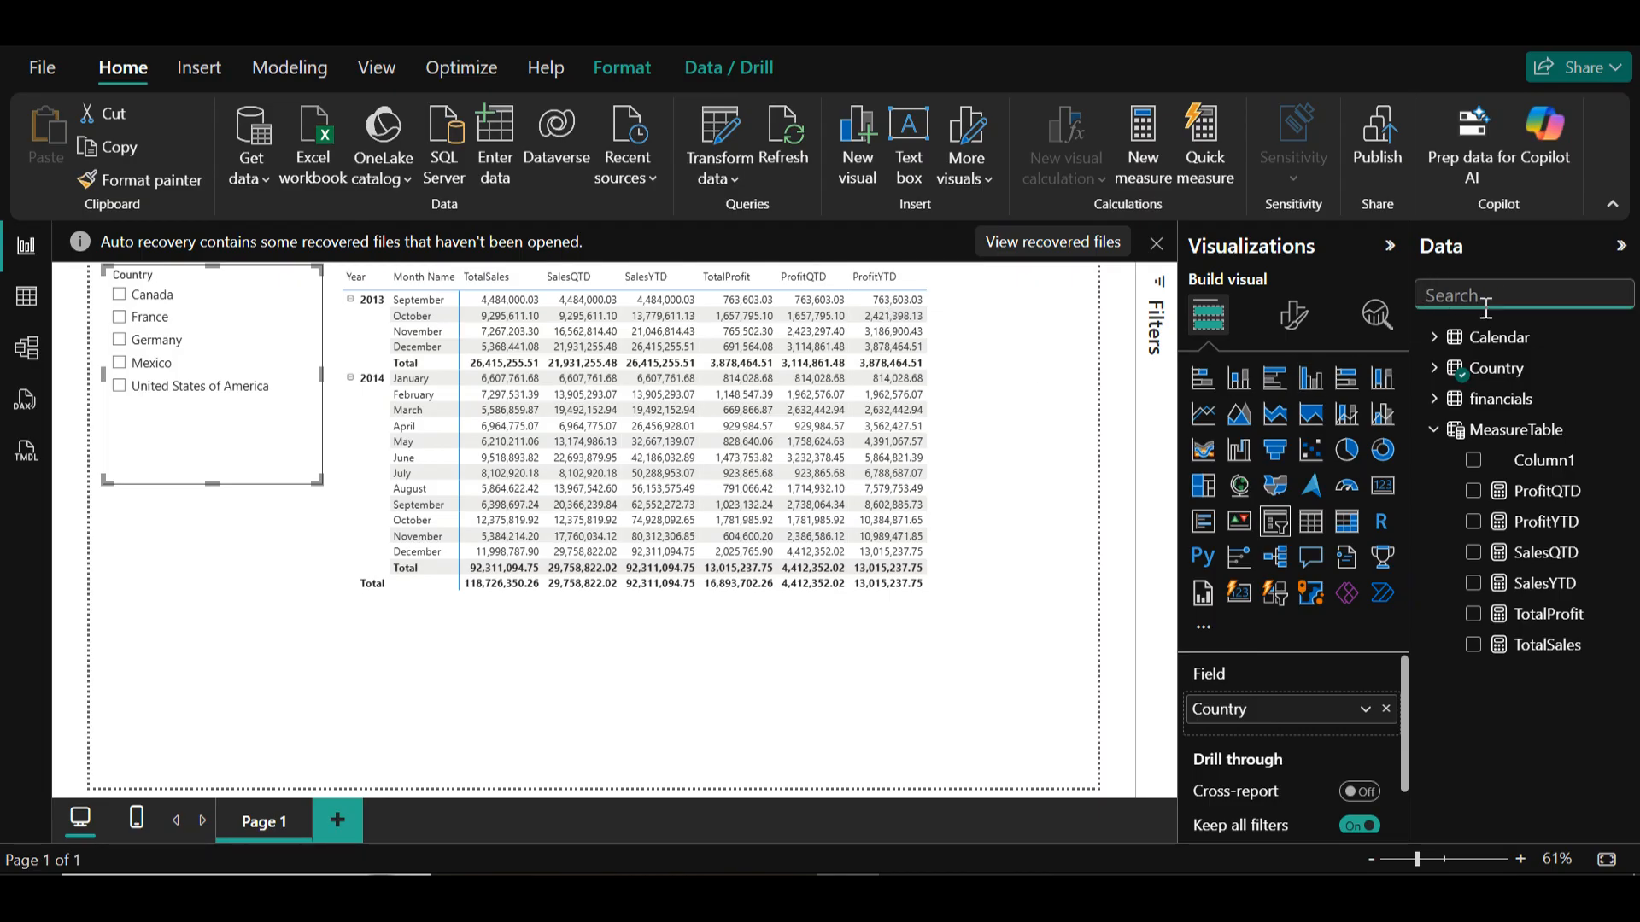
text(Gross)
key(BackSpace)
key(BackSpace)
key(BackSpace)
key(BackSpace)
key(BackSpace)
Create a new calculation group in the semantic model, accepting that implicit measures are discouraged.
click(29, 351)
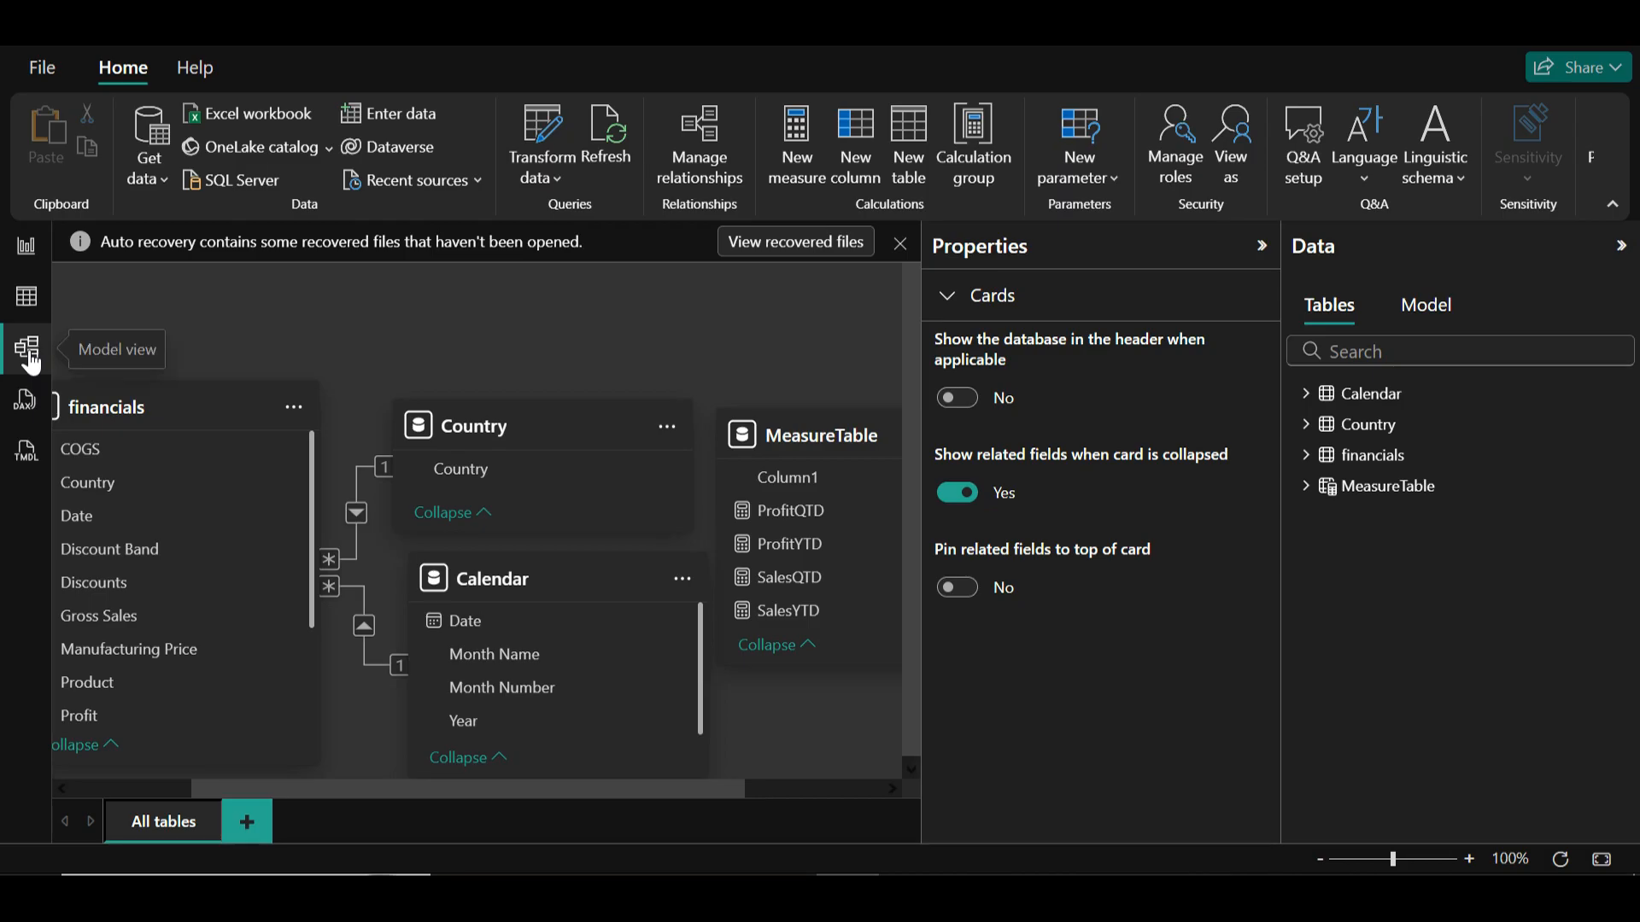
click(1452, 309)
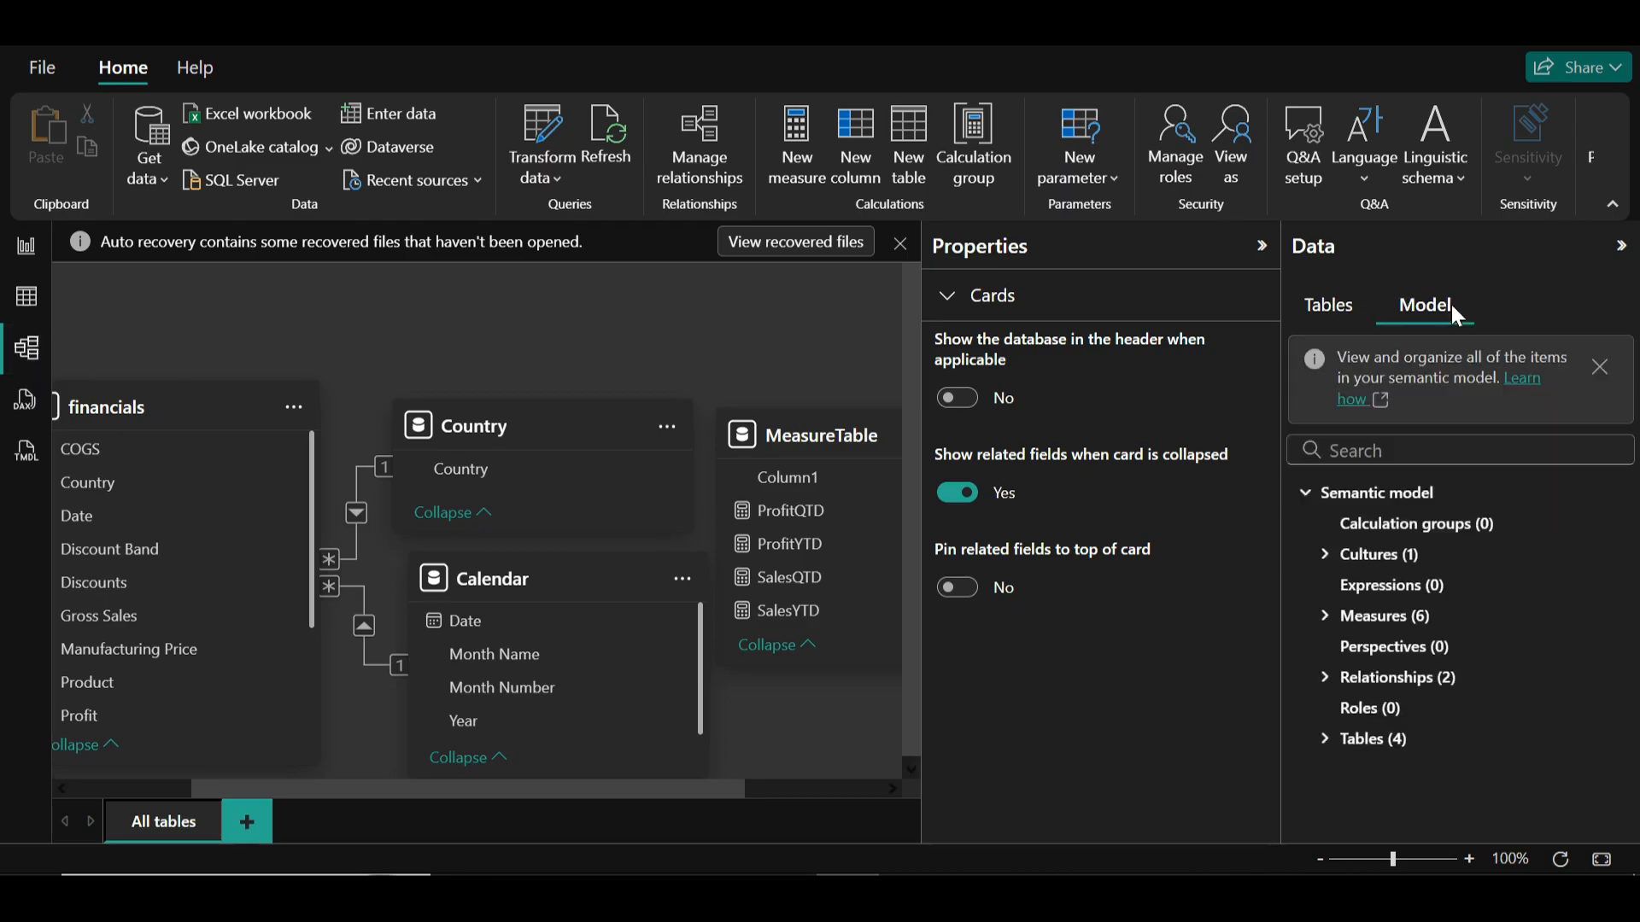
click(1435, 534)
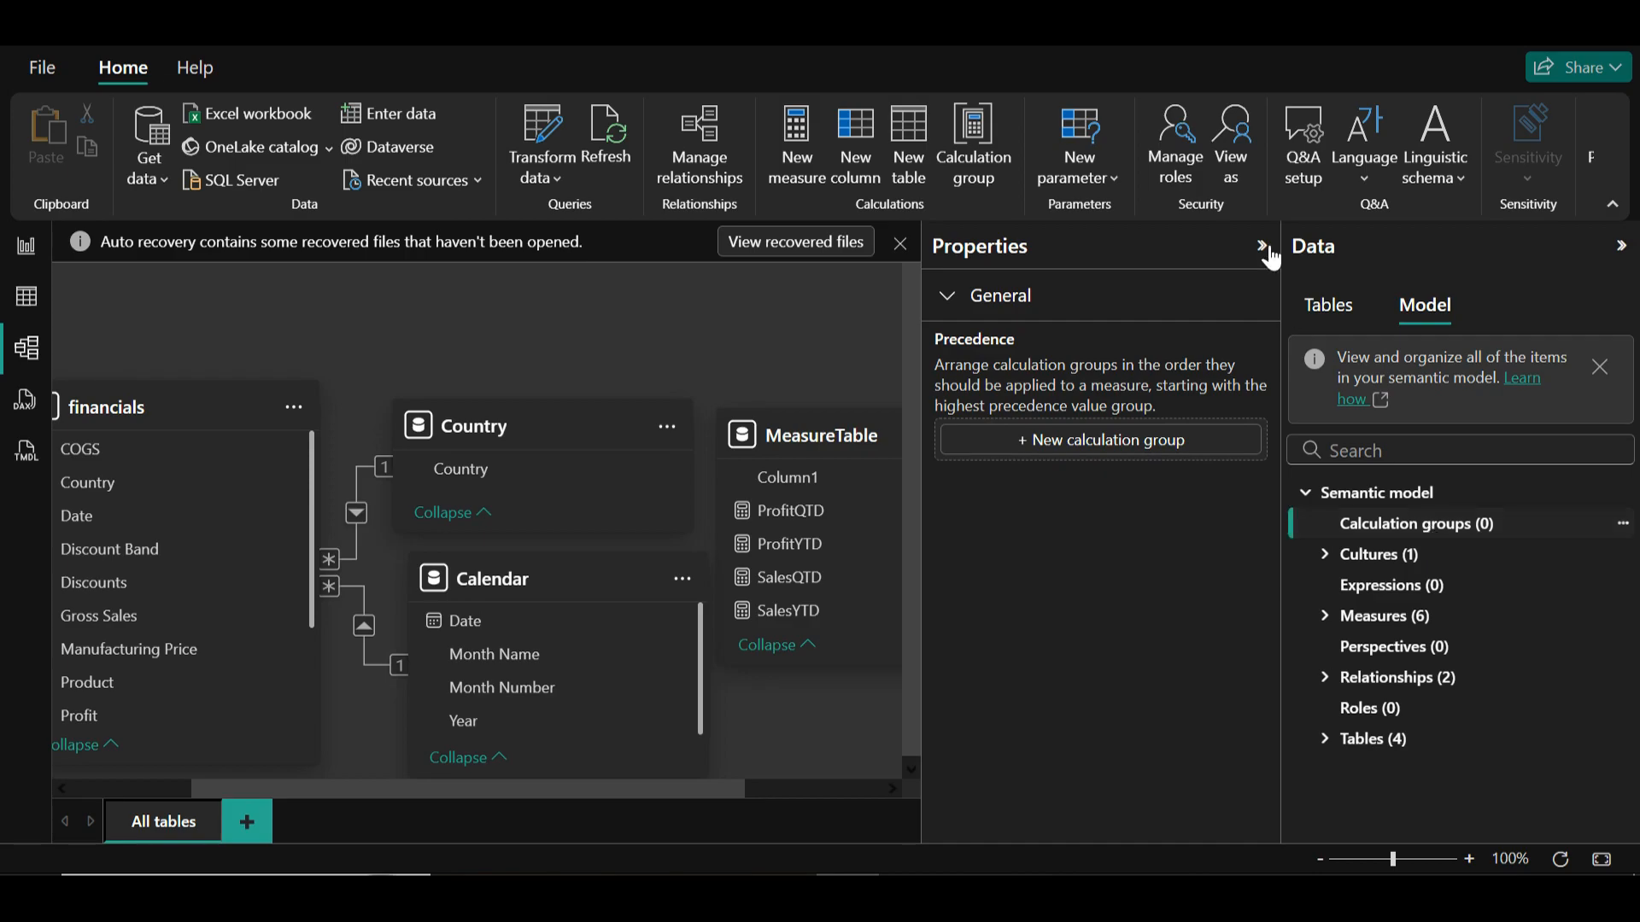
click(1624, 526)
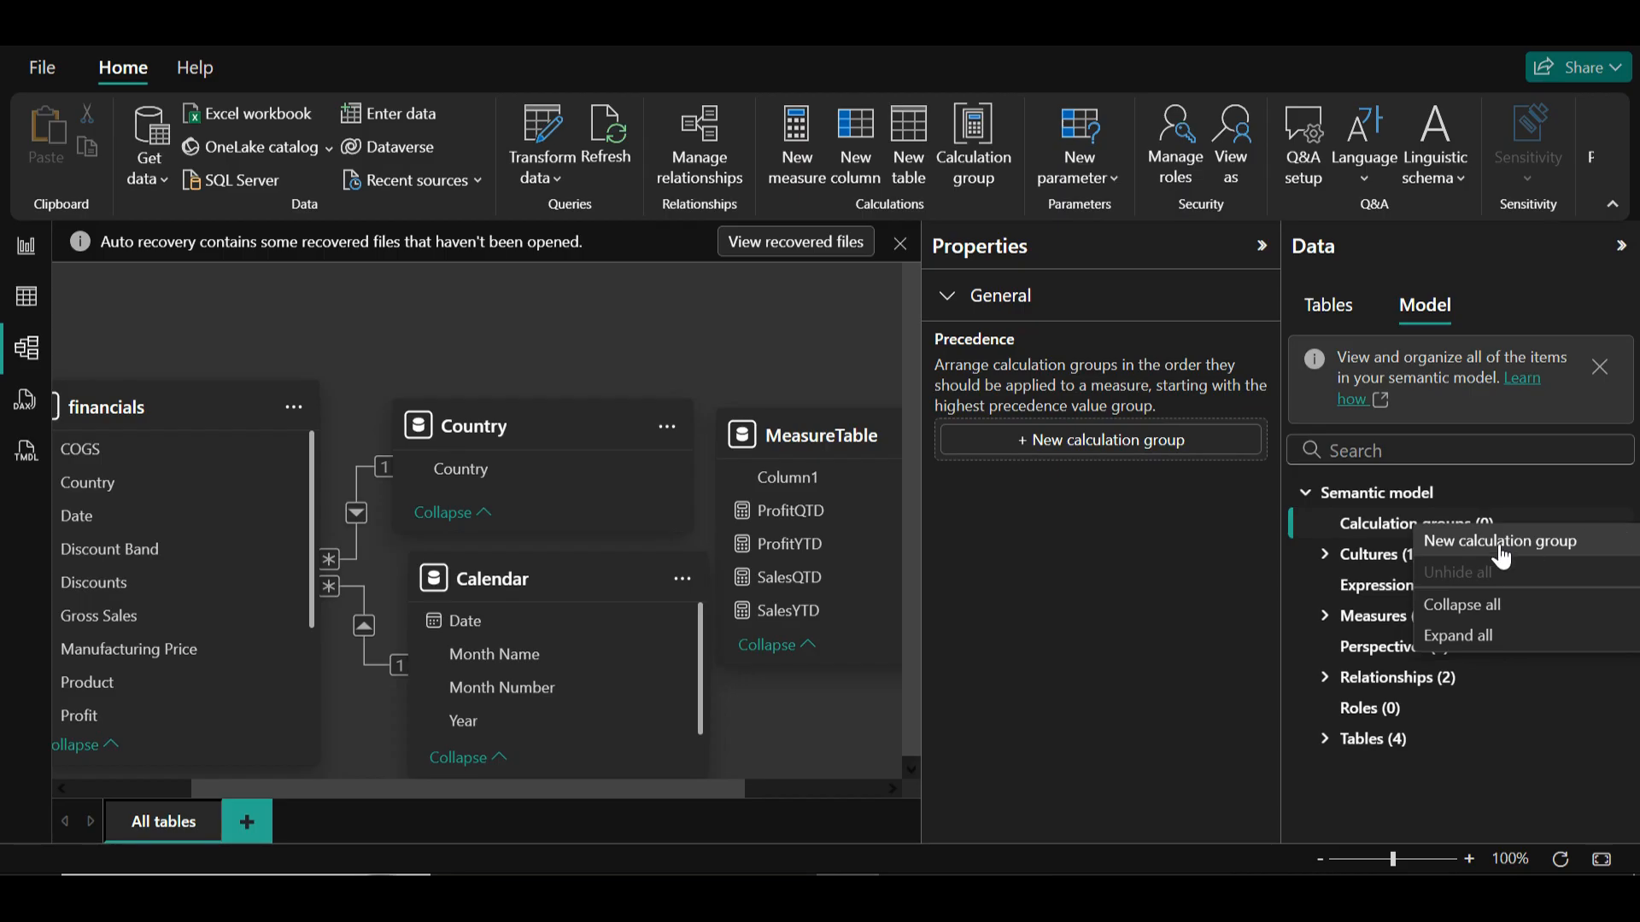
click(1444, 551)
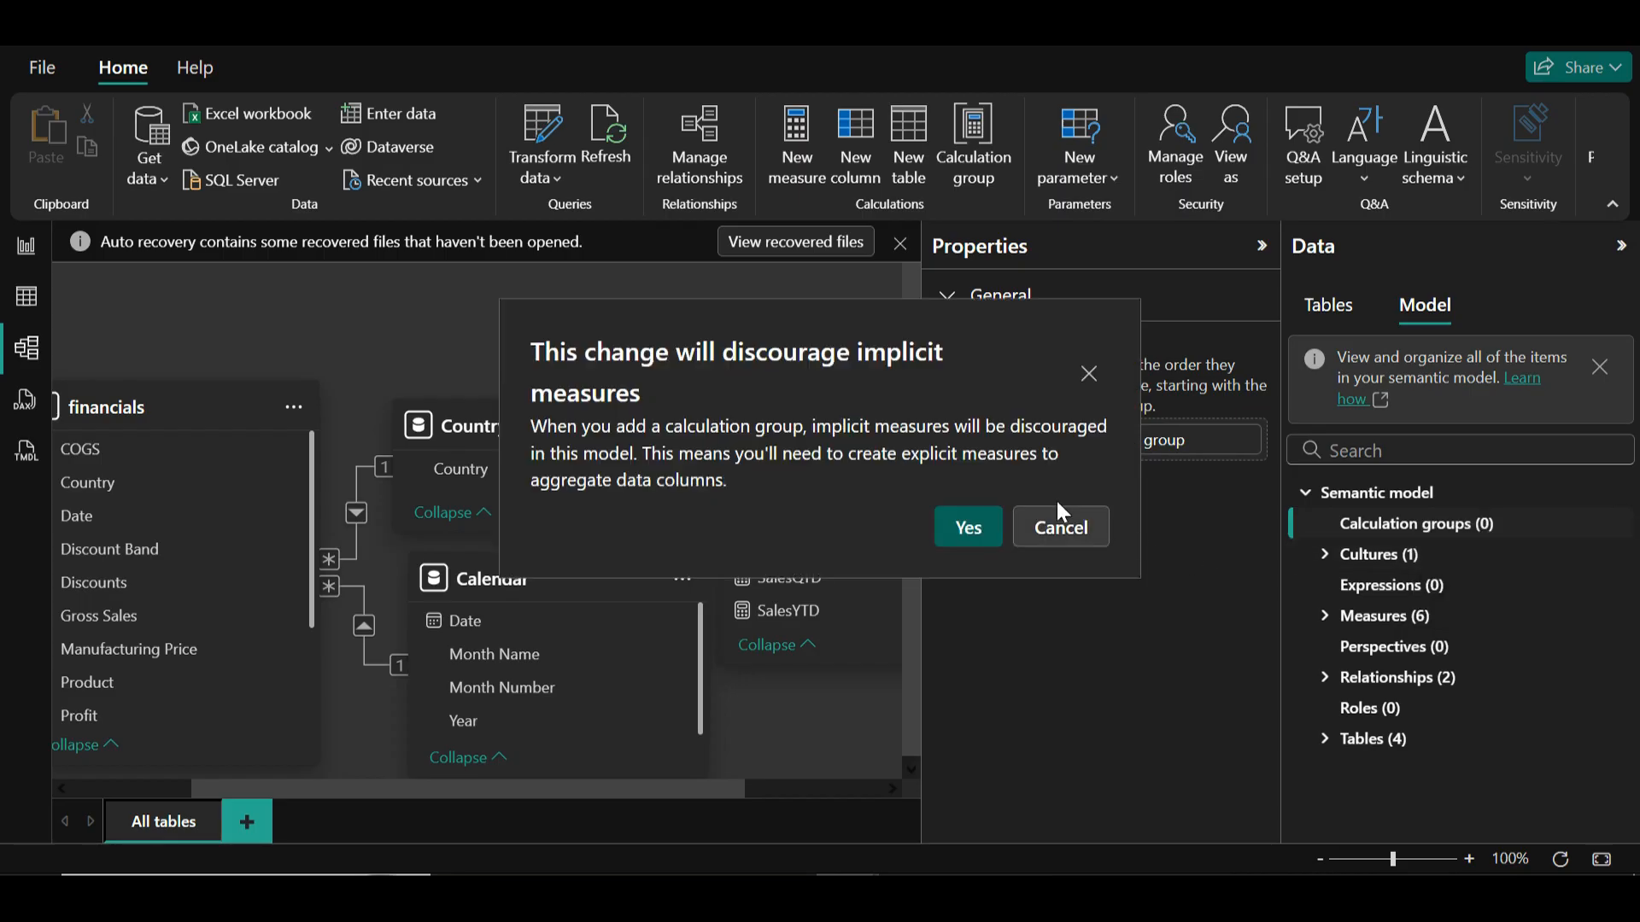
click(978, 524)
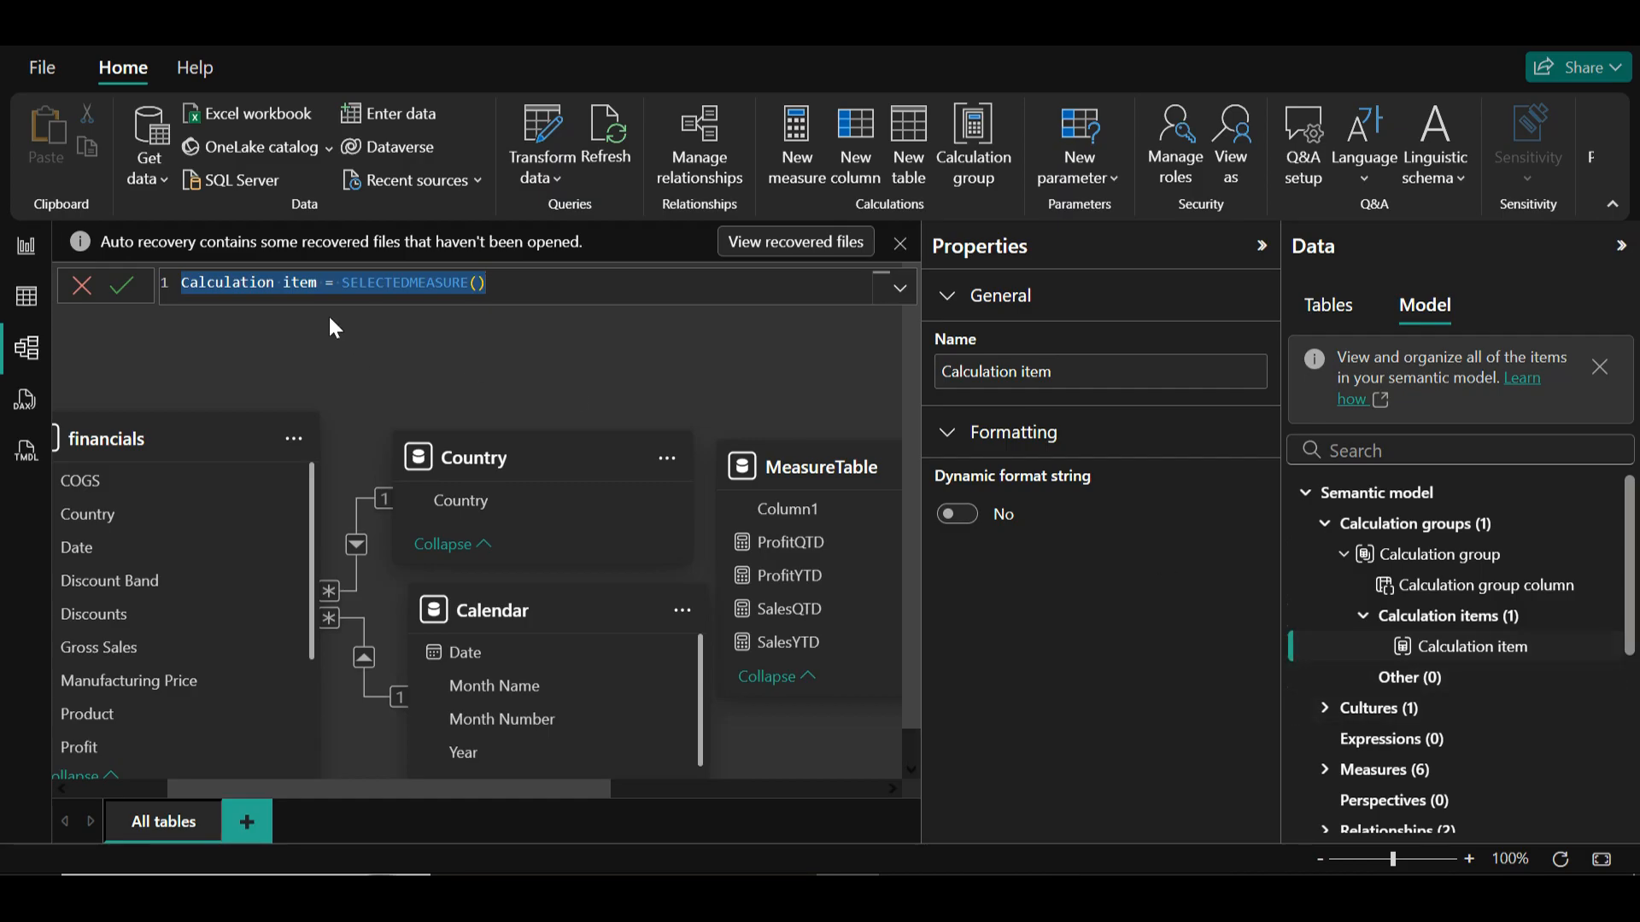
Rename the default calculation item to Actual in its formula, keeping SELECTEDMEASURE() as the expression.
double_click(316, 285)
key(shift+Home)
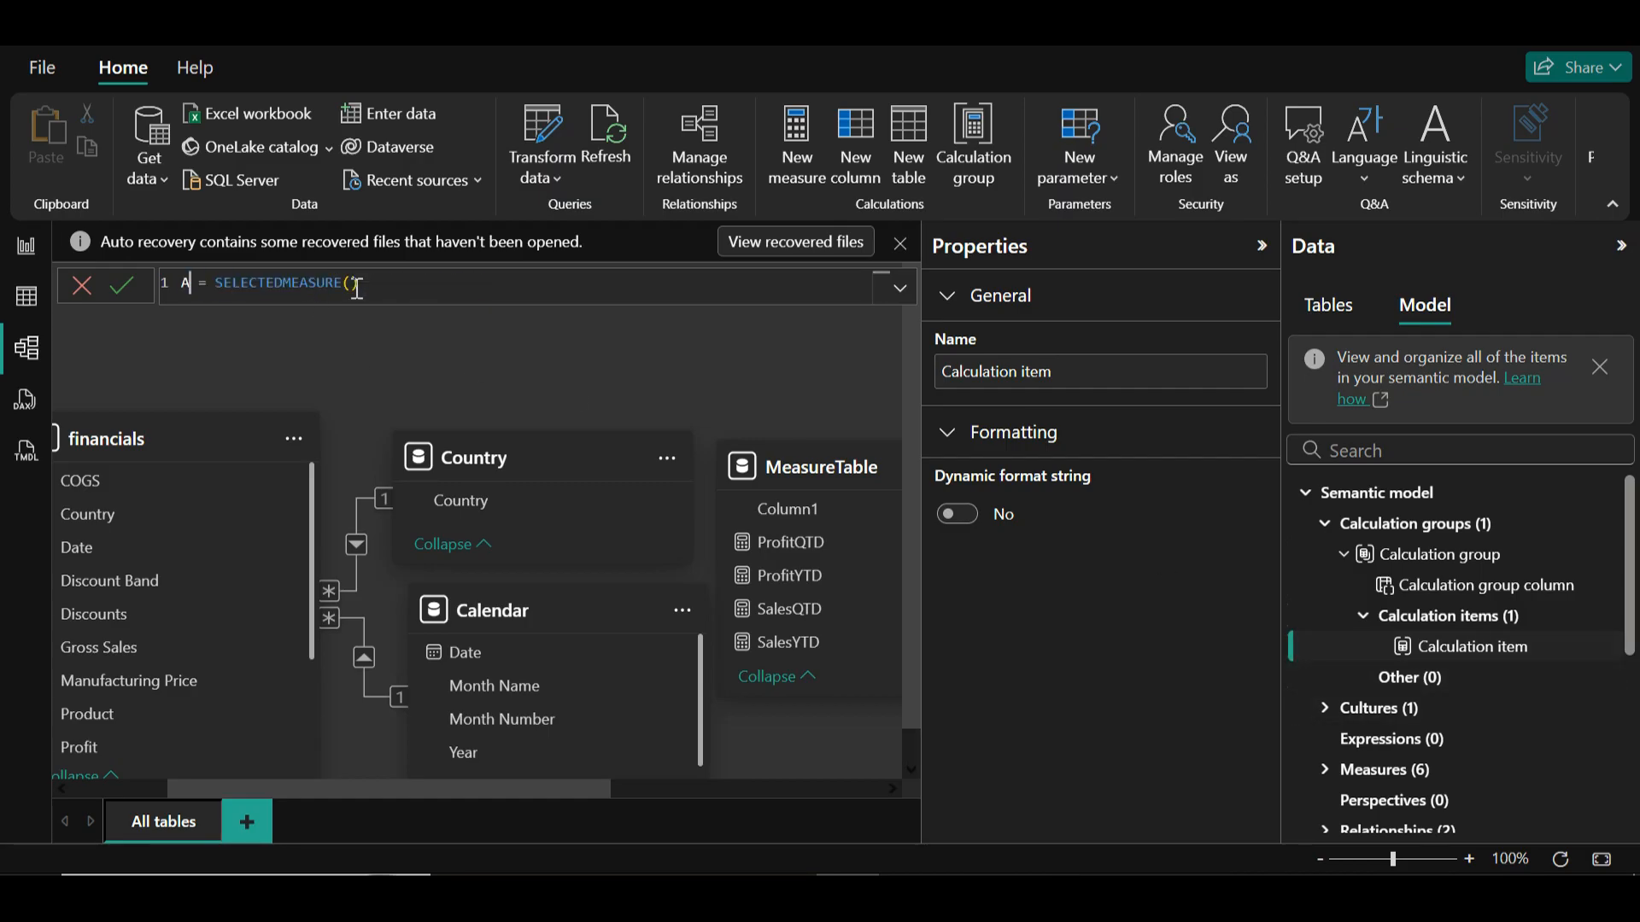
text(Actual)
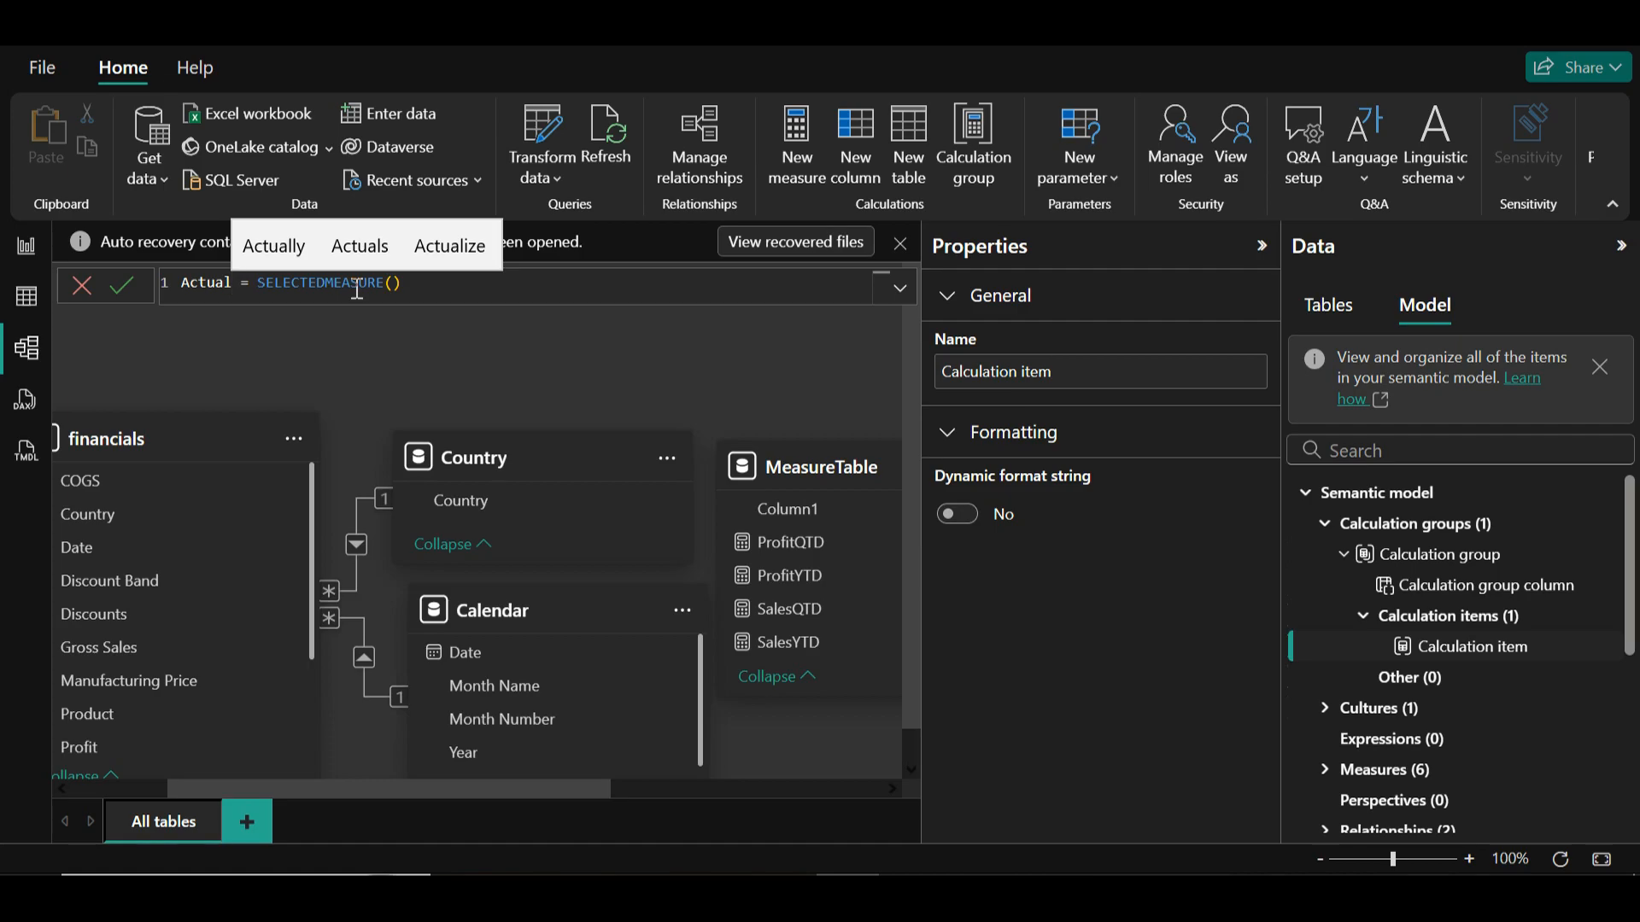
key(Escape)
key(Return)
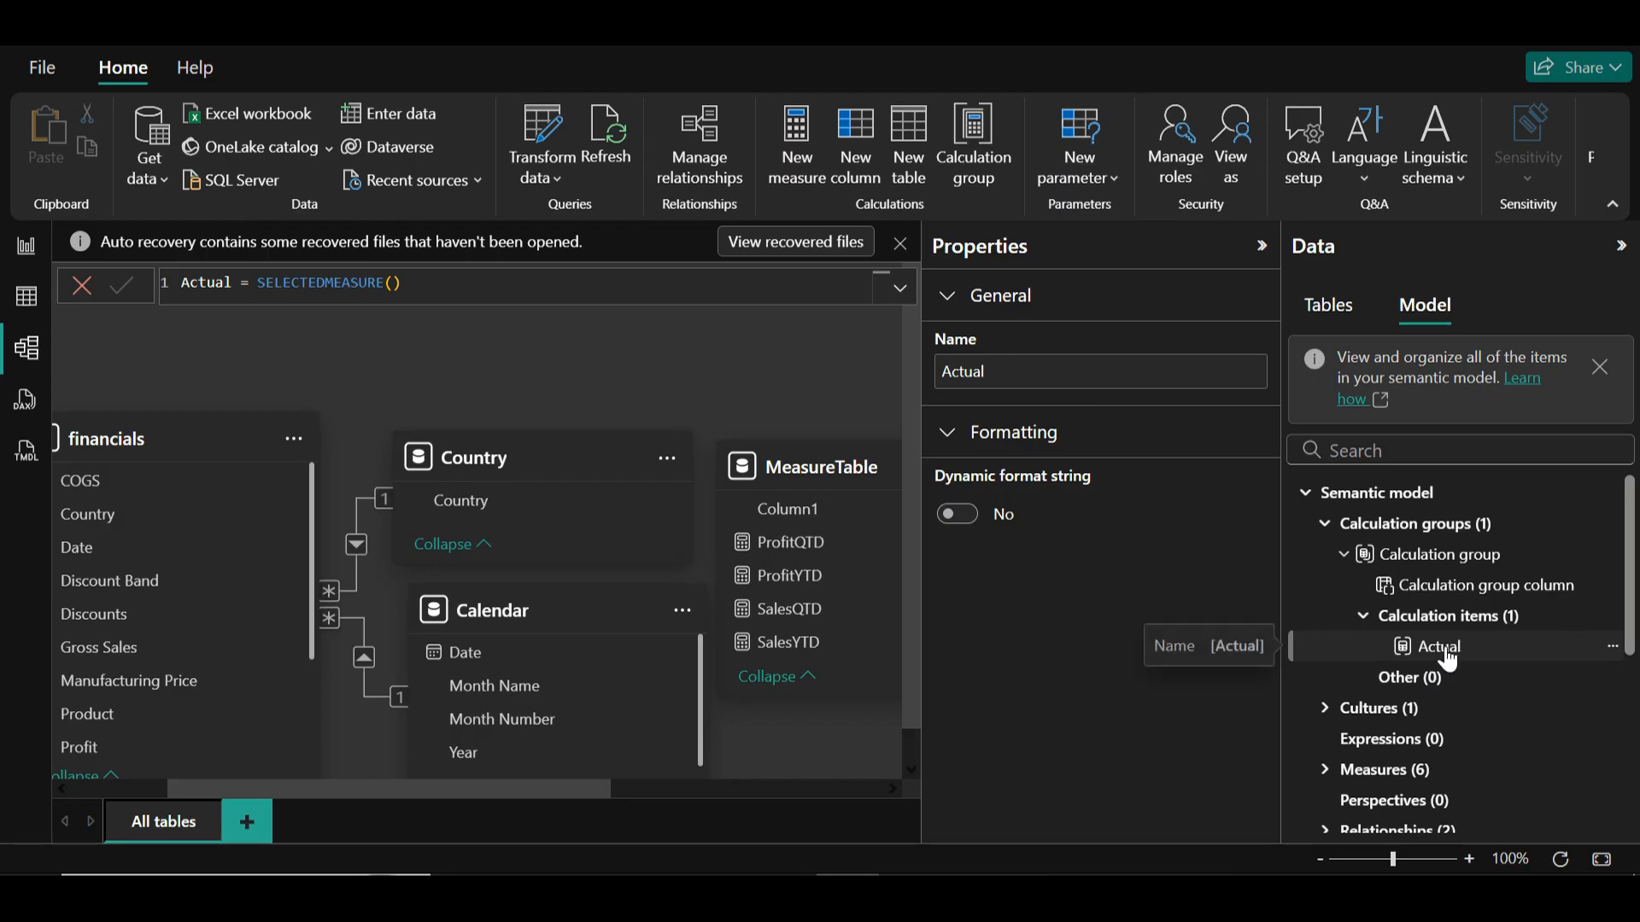
Add a second calculation item named QTD and begin its formula with the TOTALQTD function.
click(1617, 626)
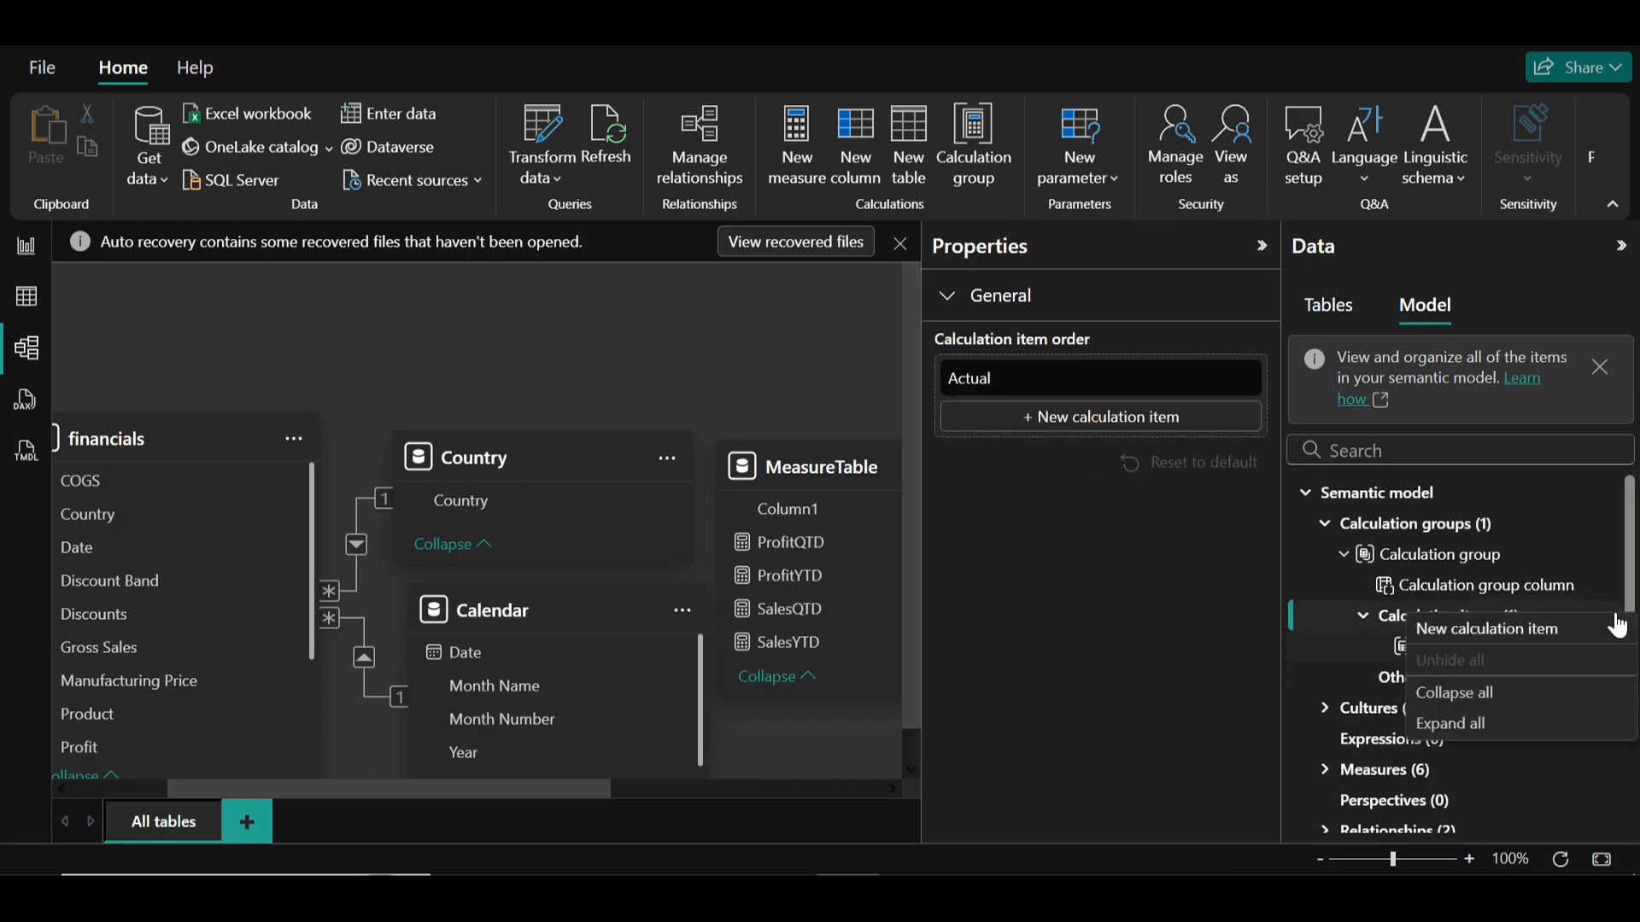
click(1040, 630)
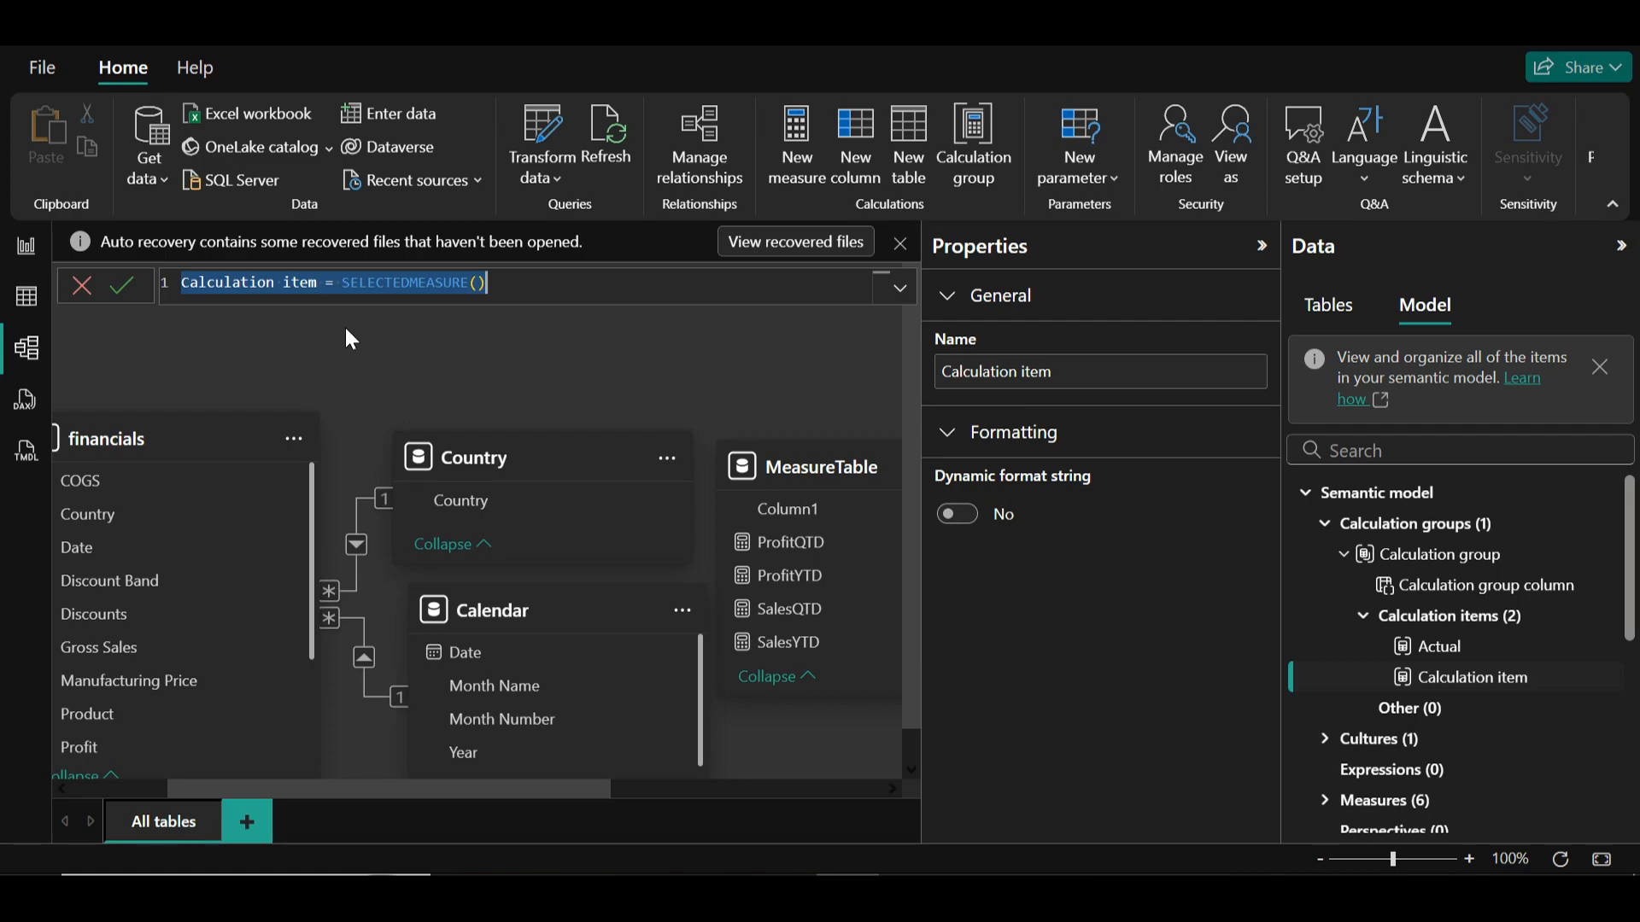
text(QTD = )
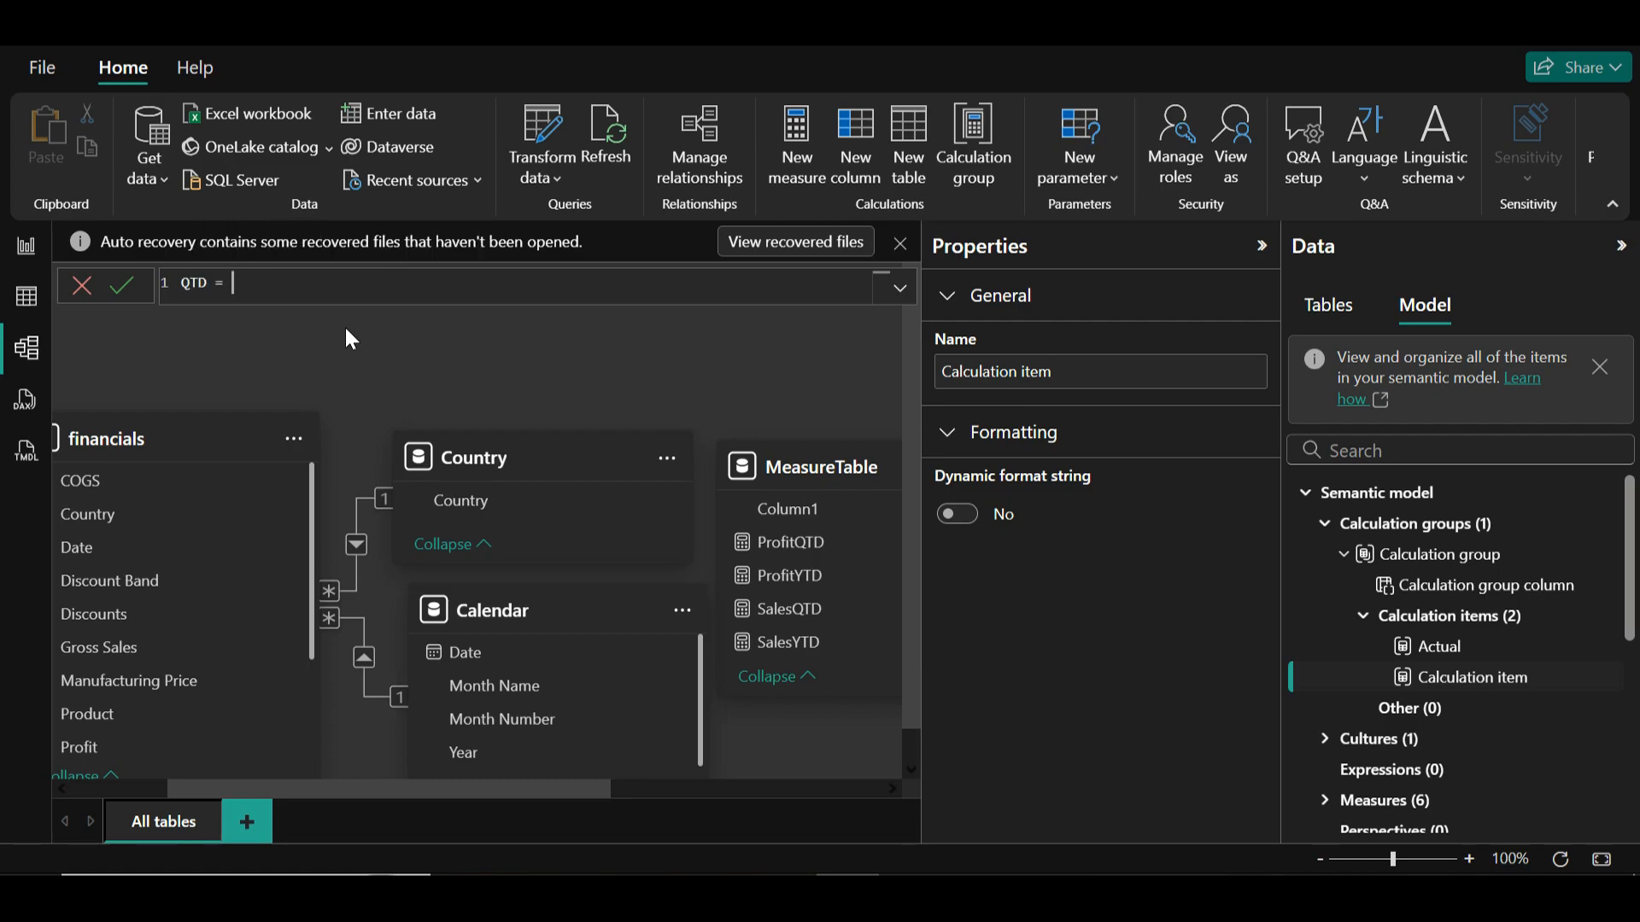
text(TOTAL)
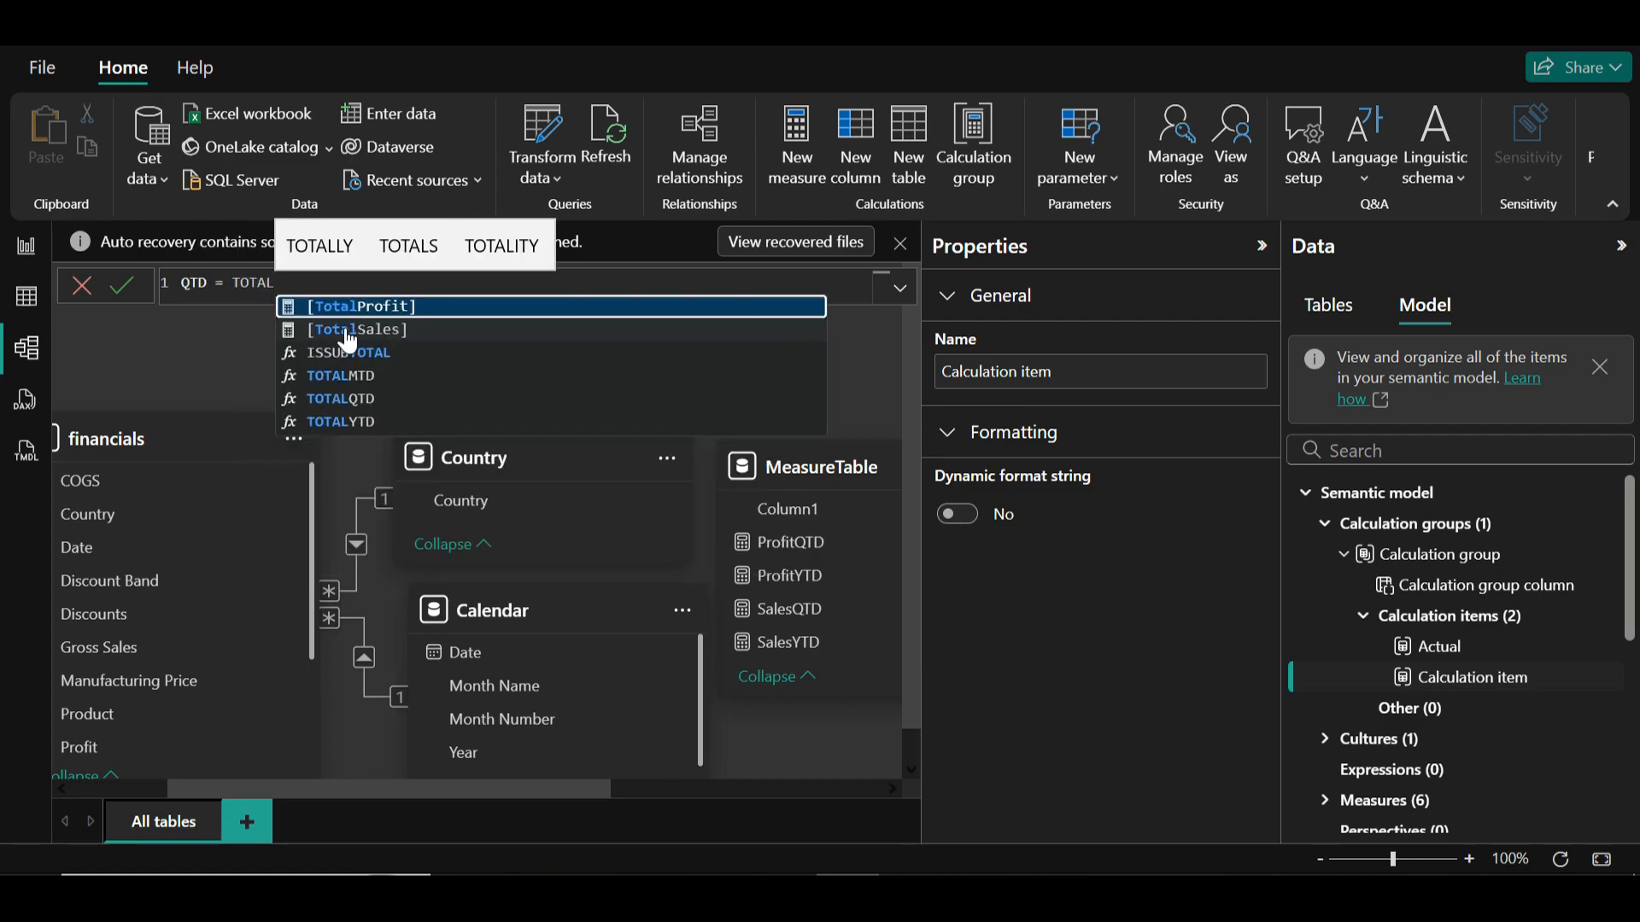
key(Down)
key(Down)
key(Down)
key(Down)
key(Tab)
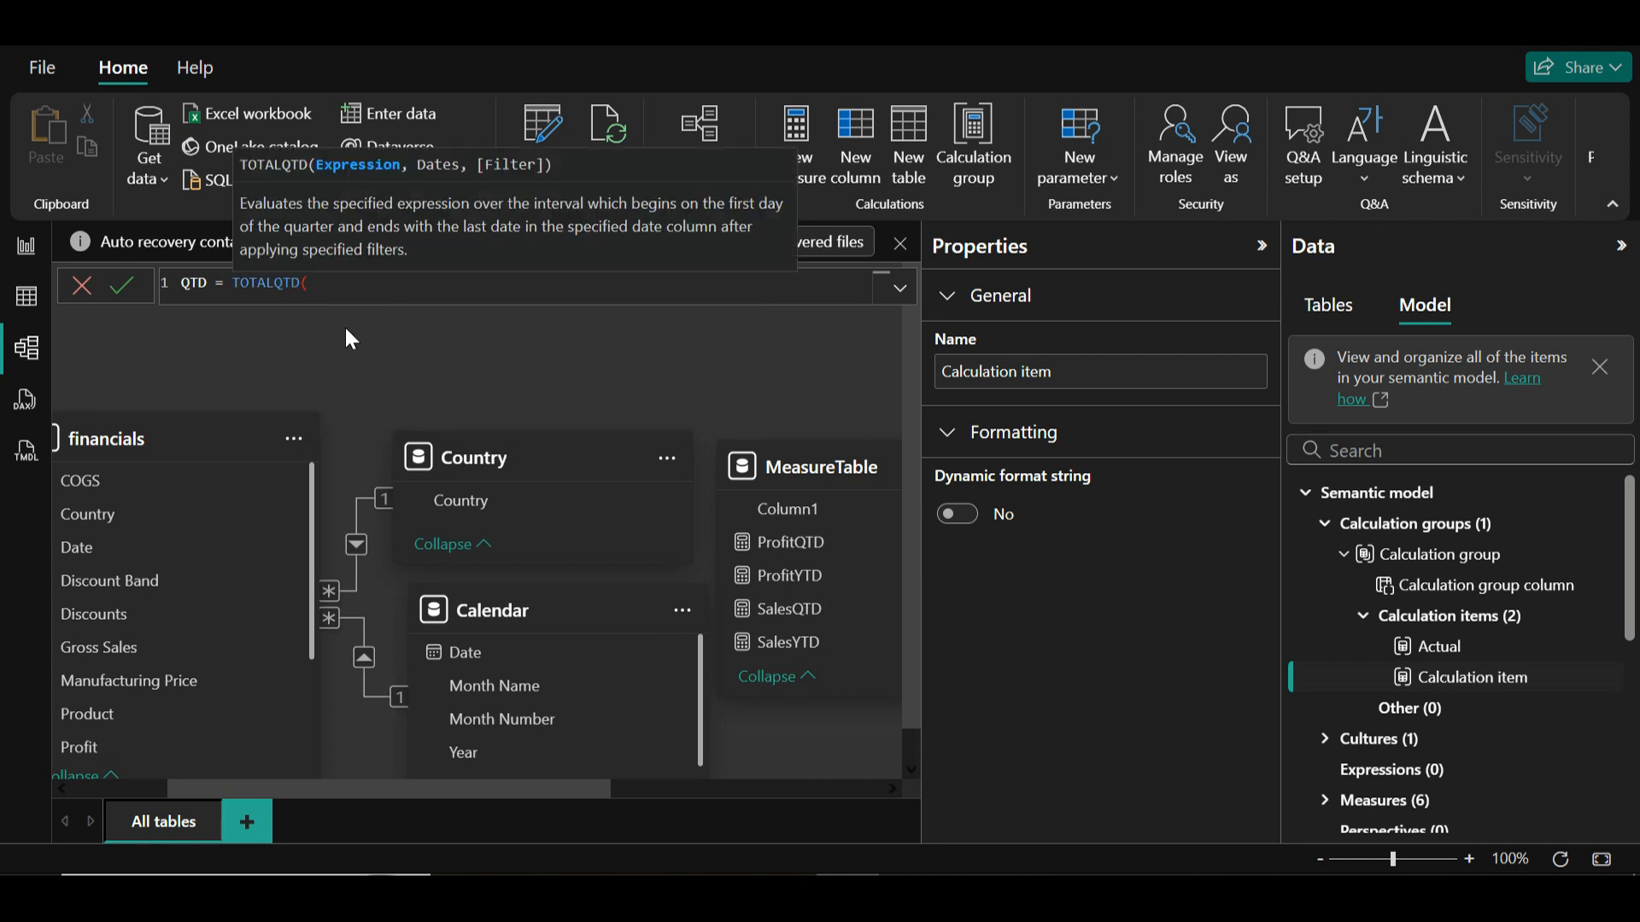
Complete the QTD formula with the arguments SELECTEDMEASURE() and 'Calendar'[Date], and commit it.
text(Sele)
key(Down)
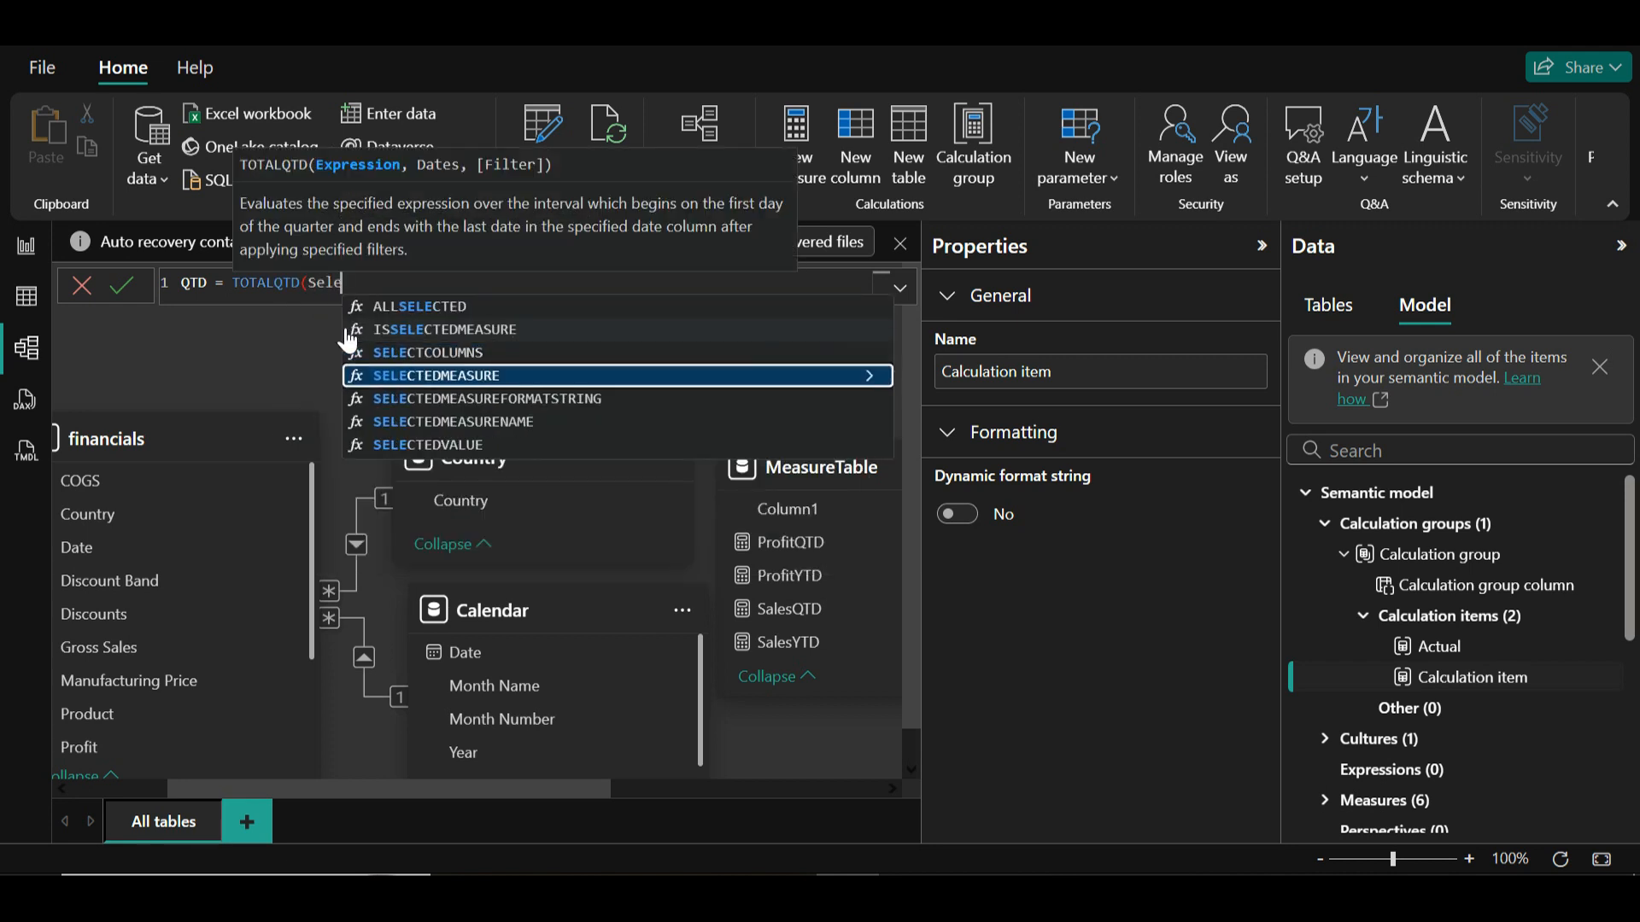
key(Tab)
text(),)
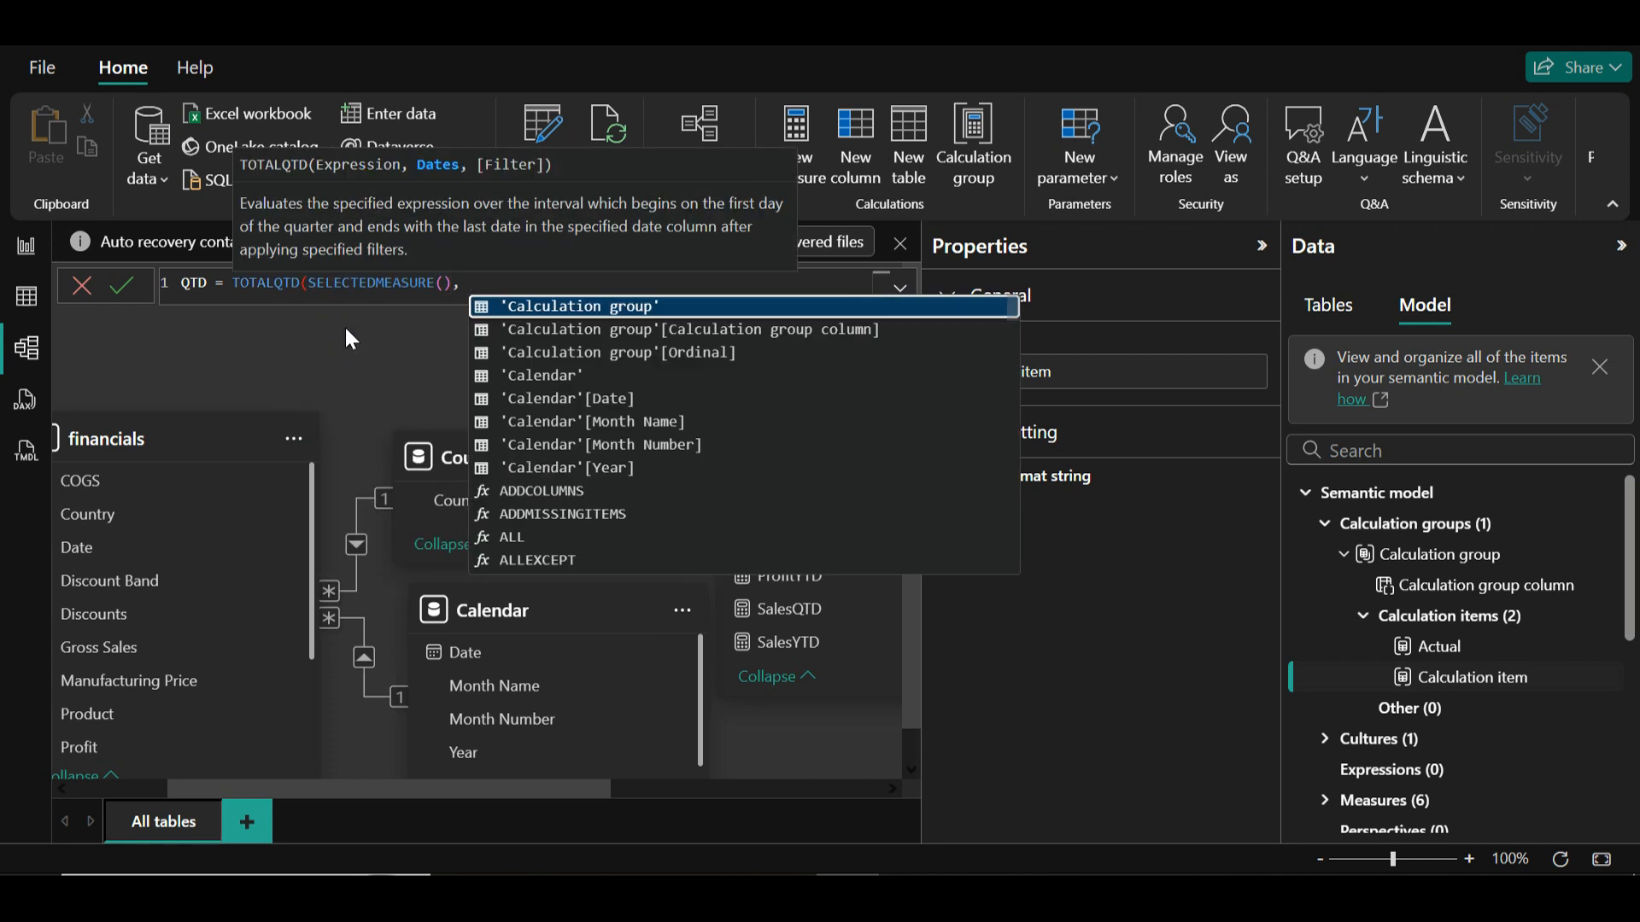
text( Date)
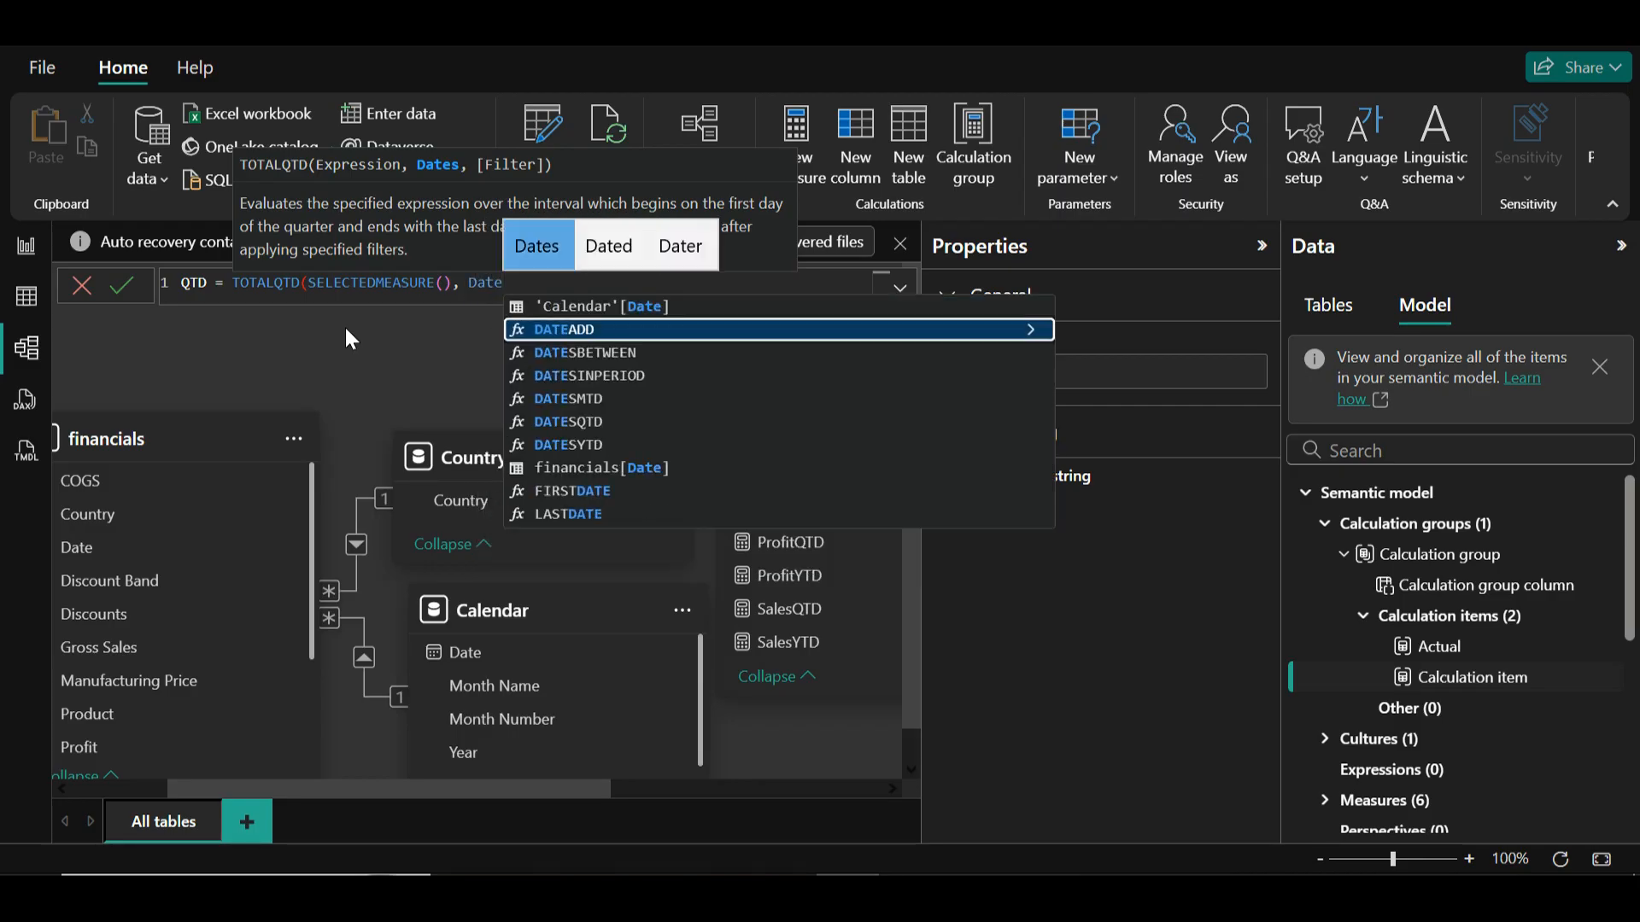
key(Up)
key(Tab)
text())
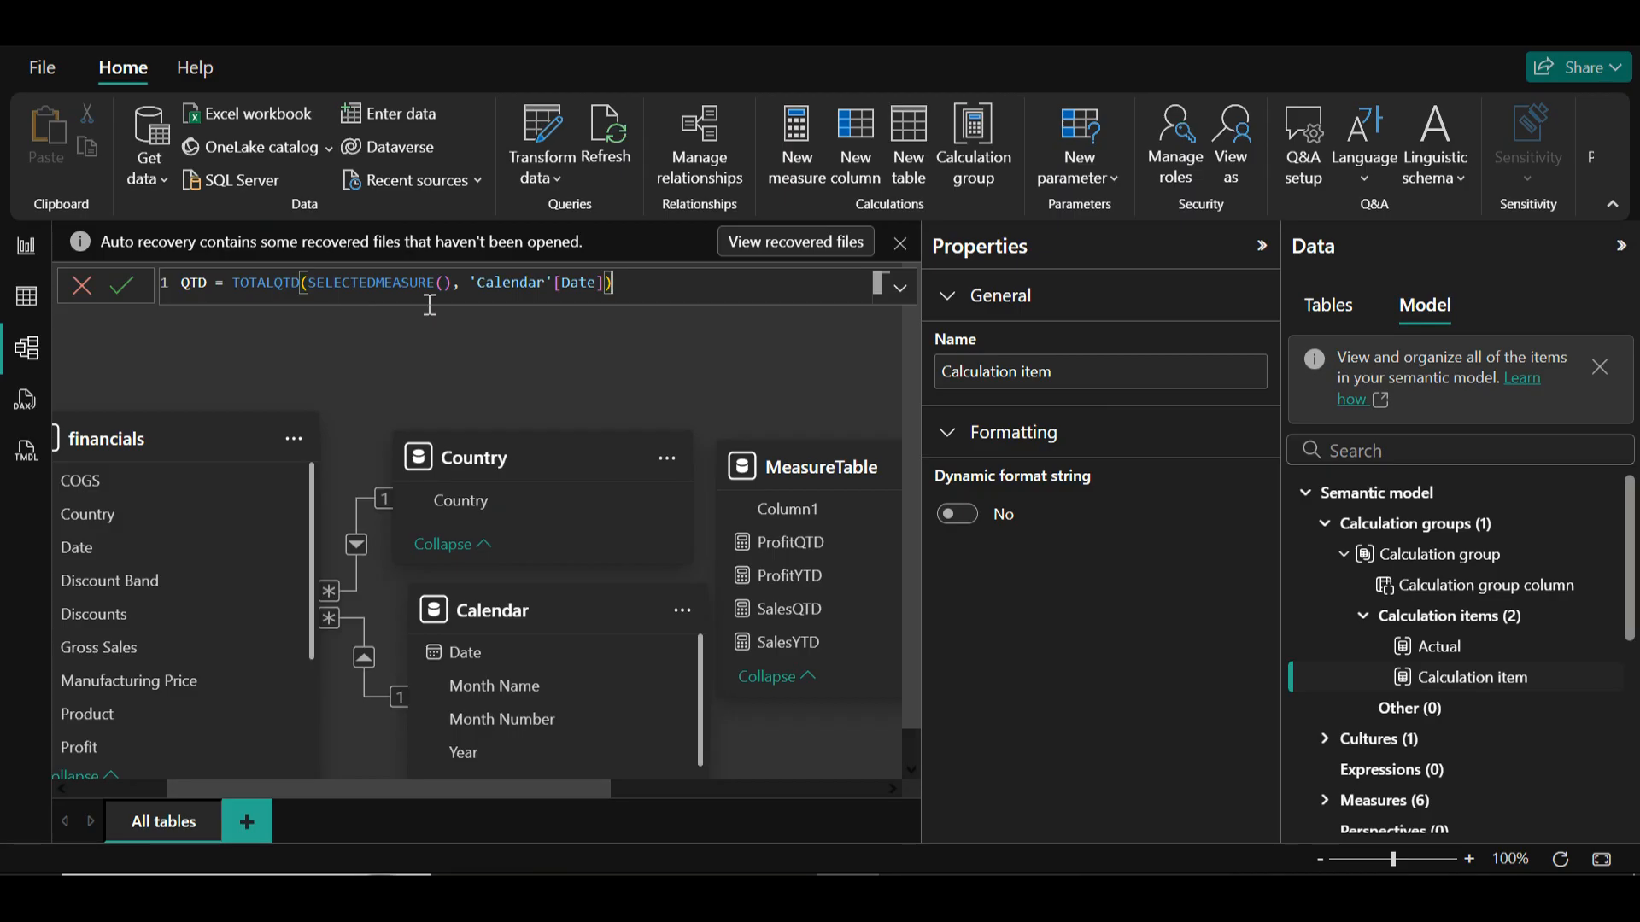
click(124, 286)
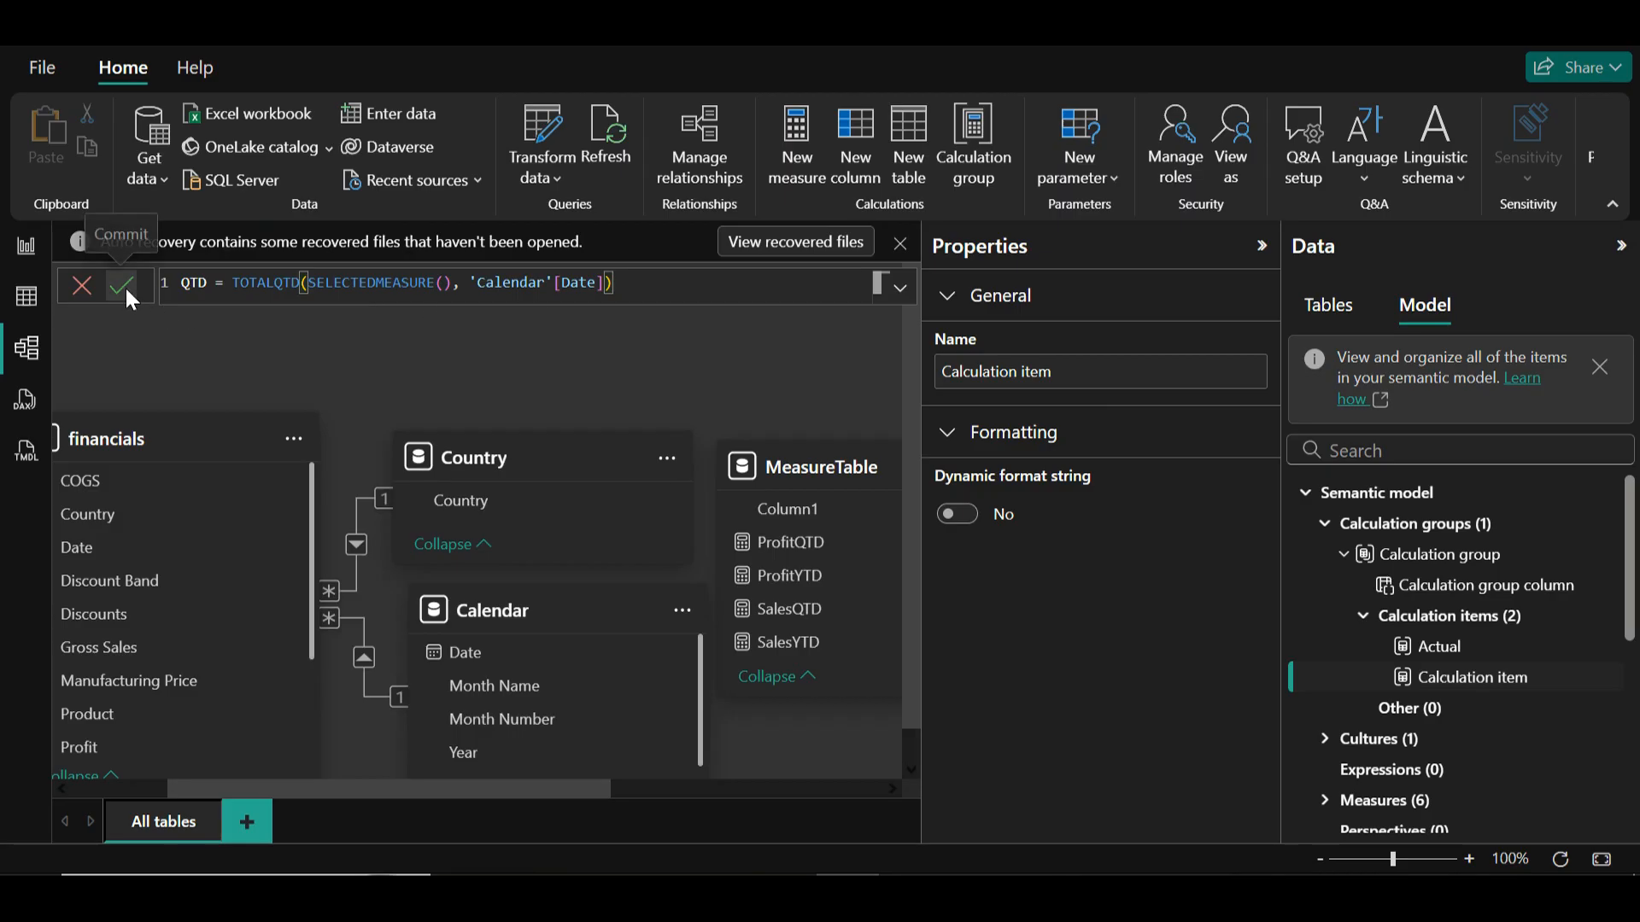
Add a third calculation item named YTD and begin its formula with the TOTALYTD function.
click(1612, 626)
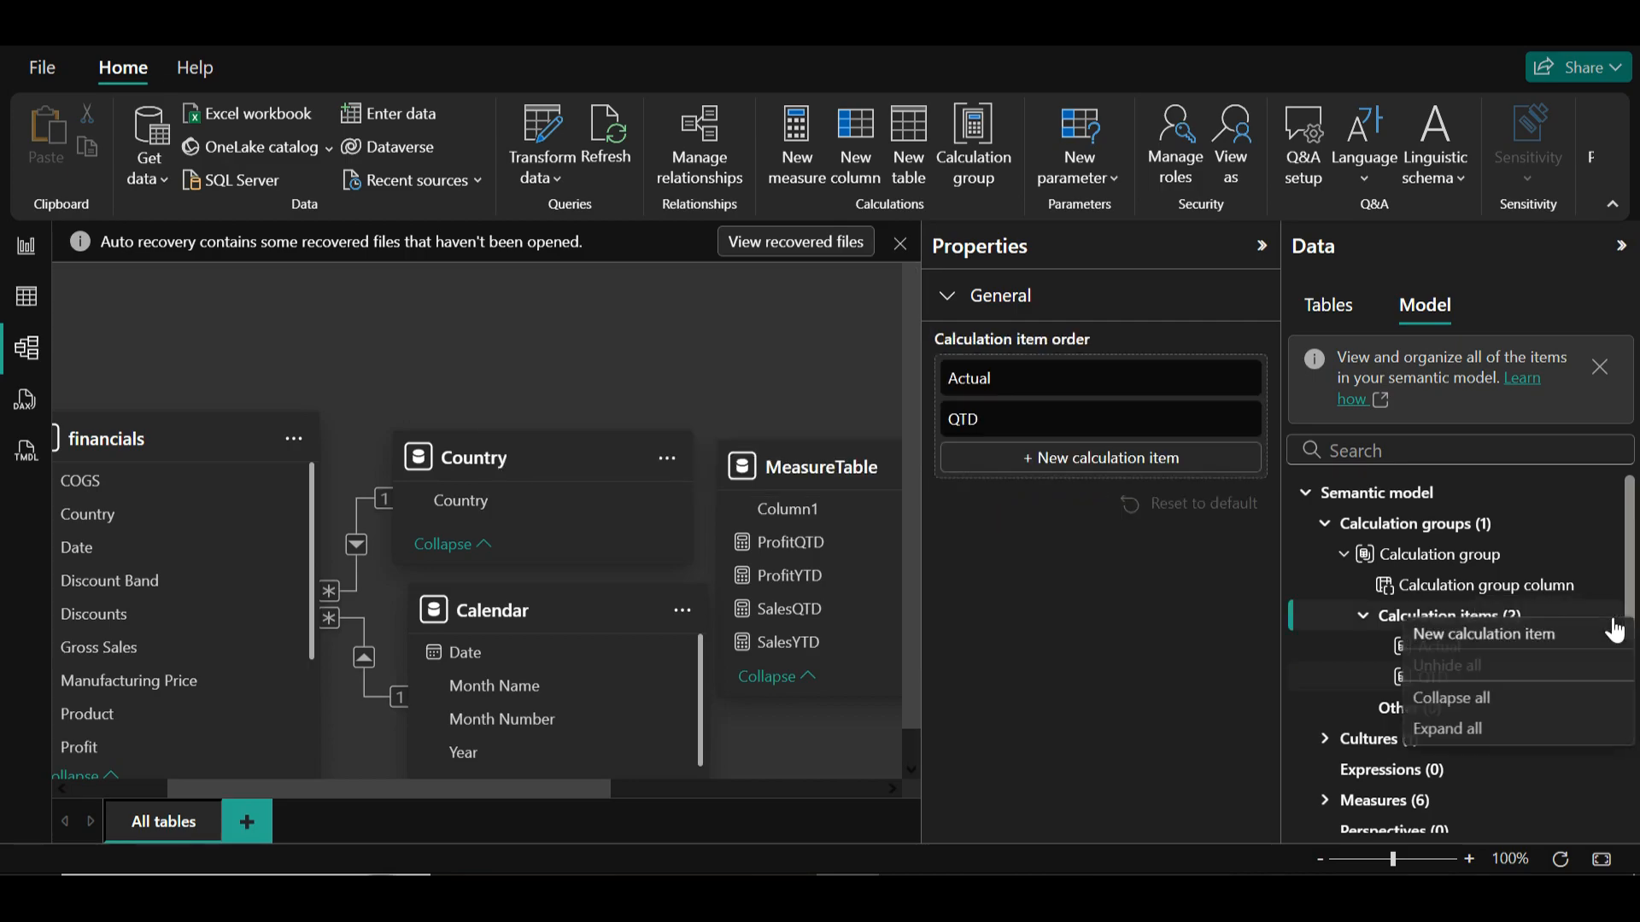
key(Escape)
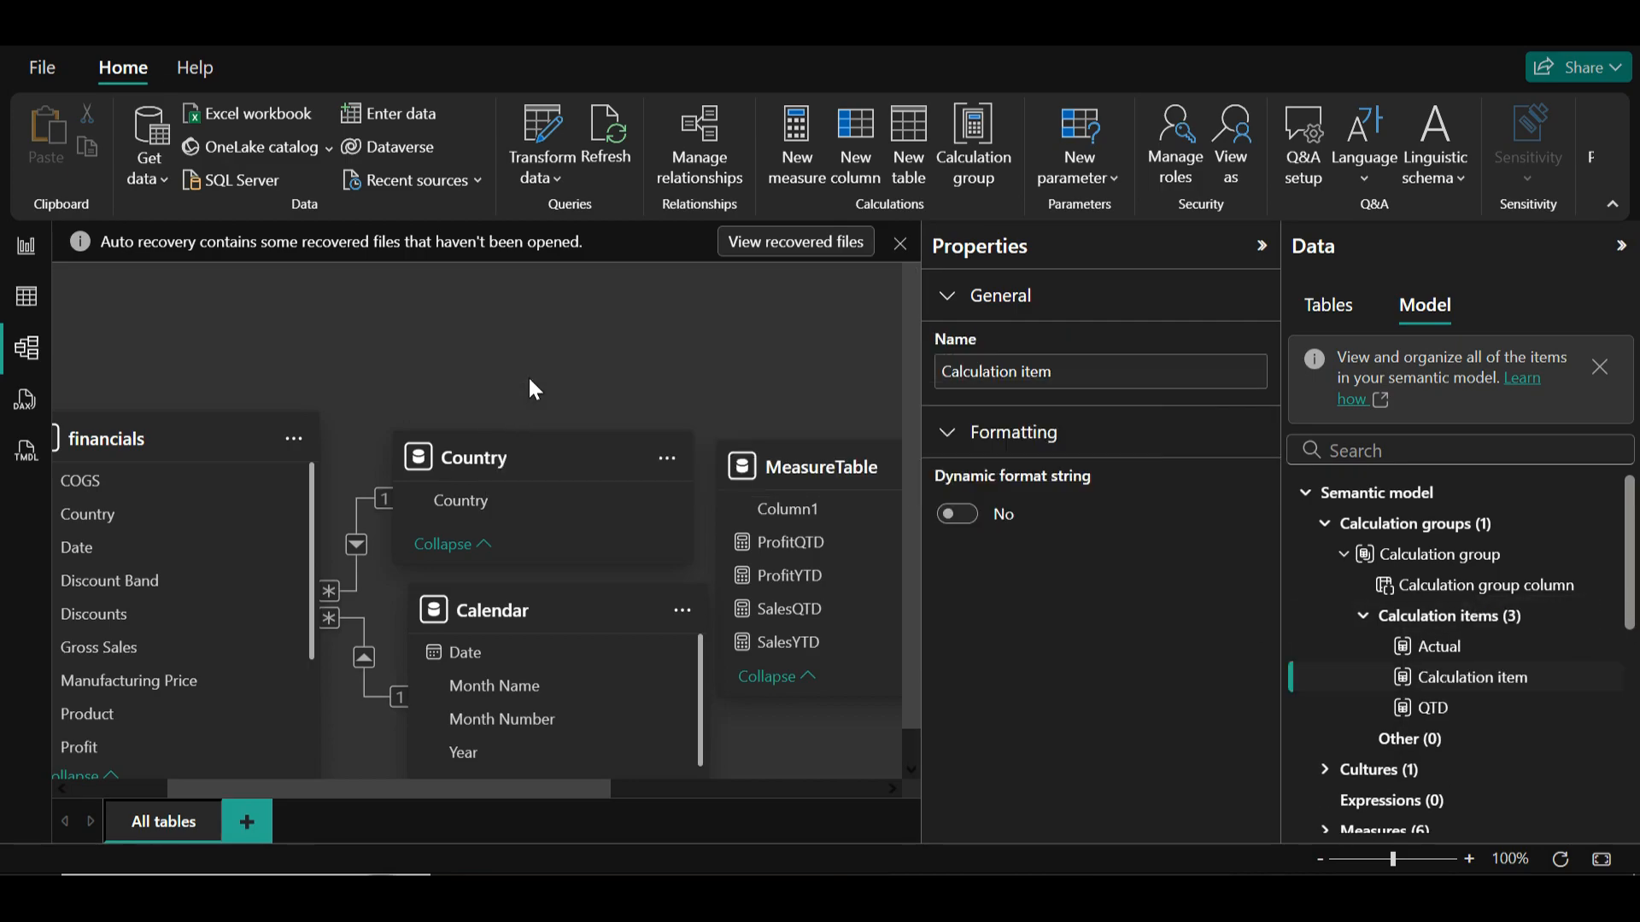
text(YY)
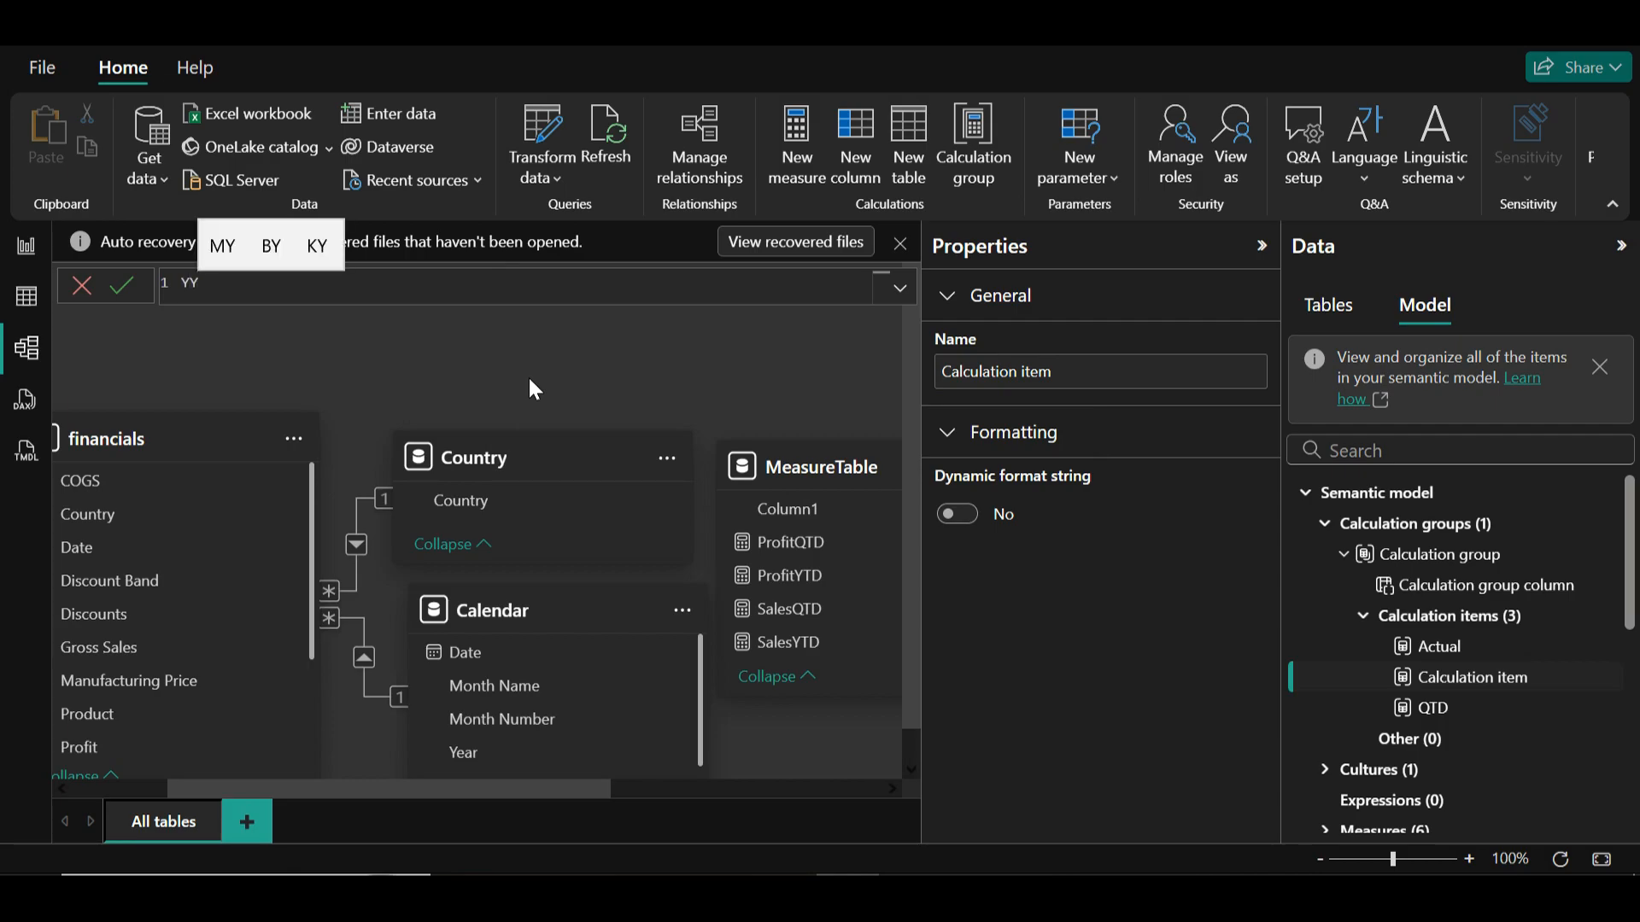
key(BackSpace)
text(TD =)
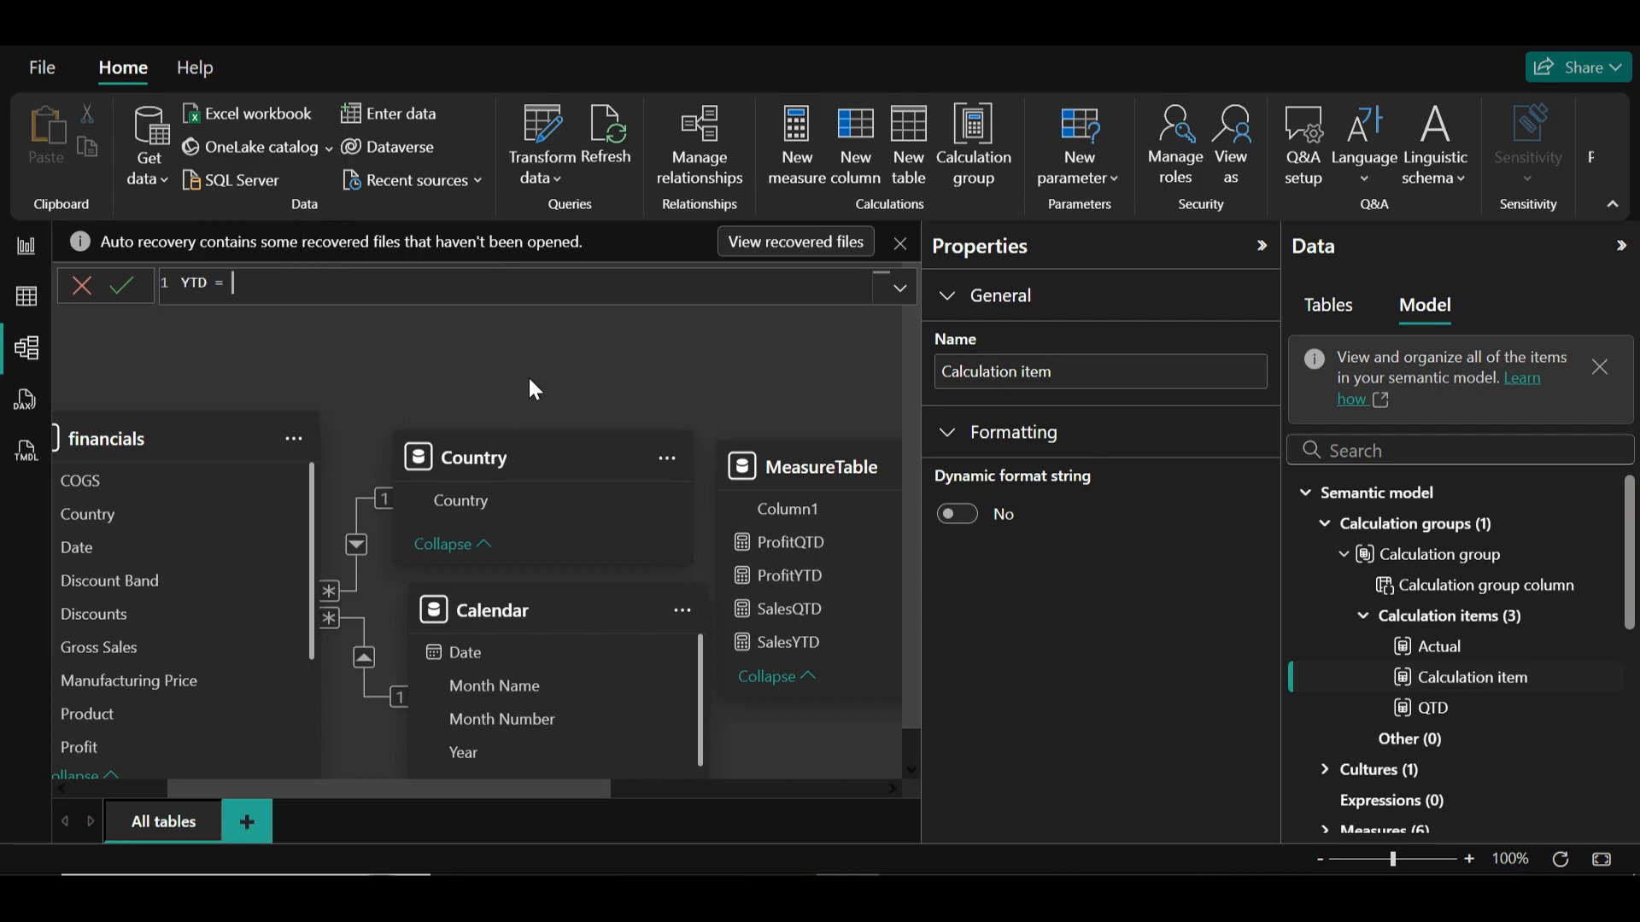
text( TOTAL)
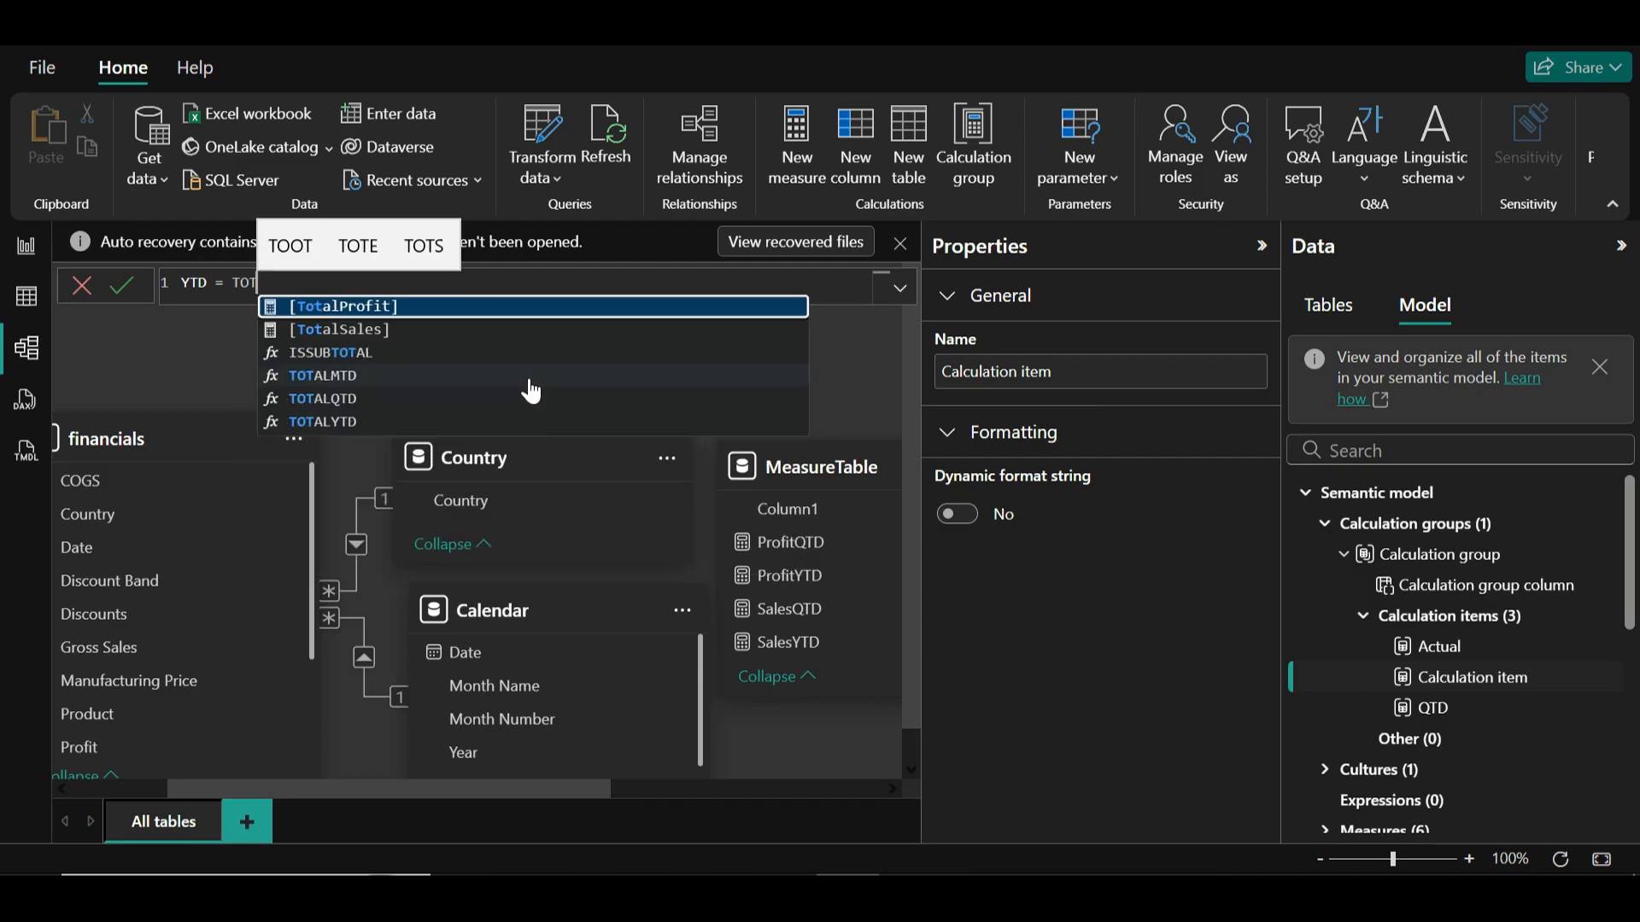
key(Down)
key(Down)
key(Down)
key(Down)
key(Down)
key(Tab)
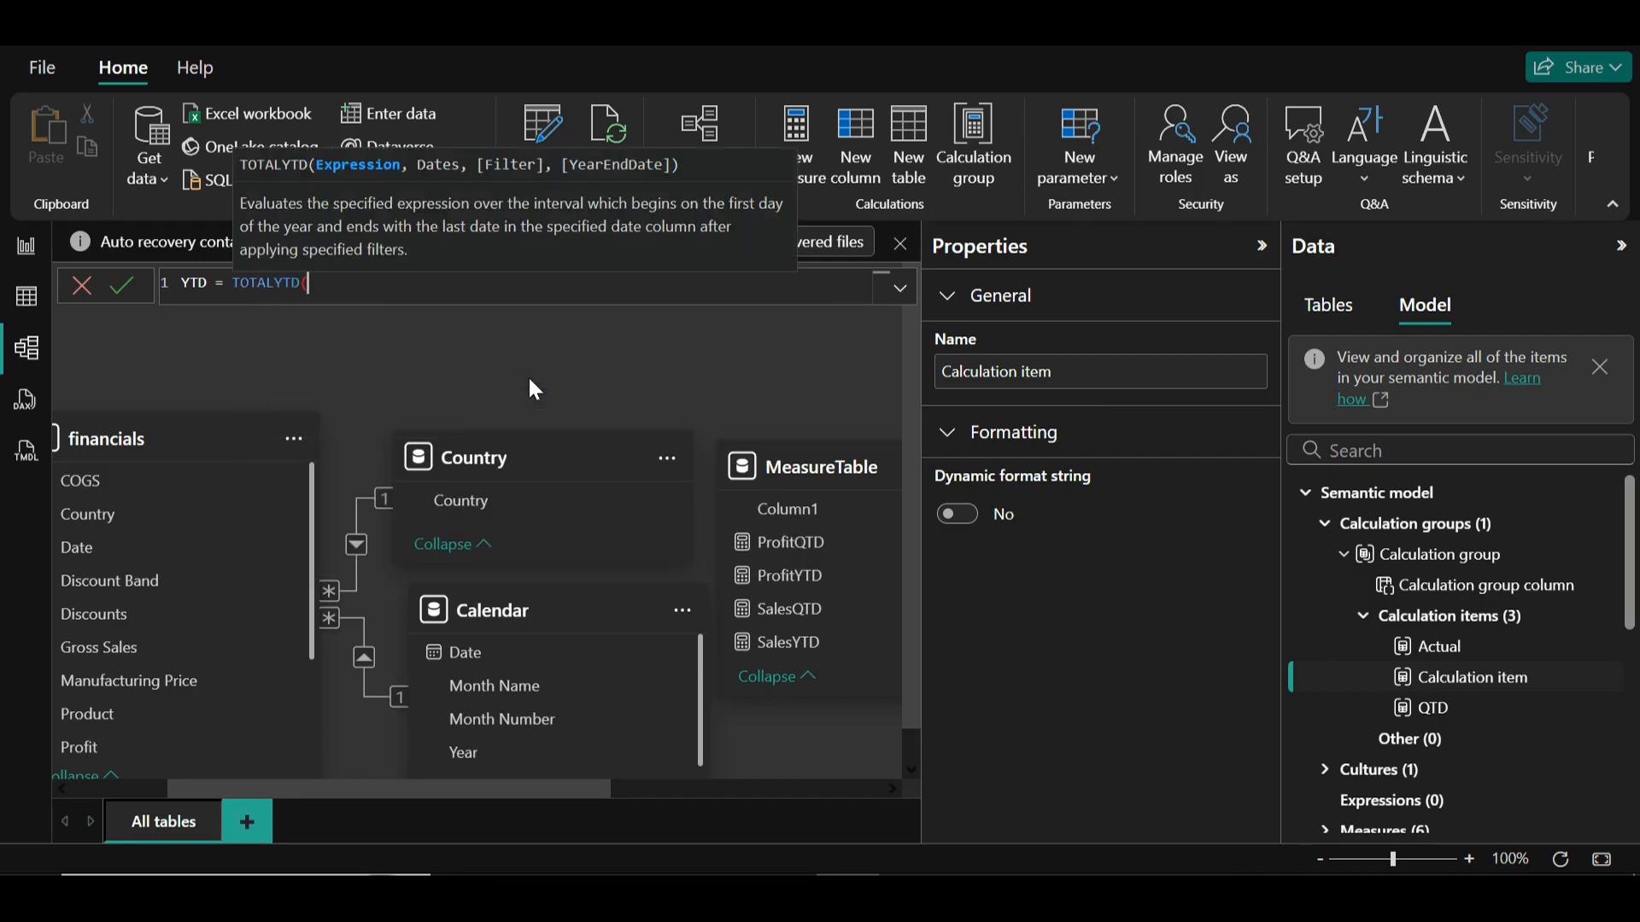
Complete the YTD formula with the arguments SELECTEDMEASURE() and 'Calendar'[Date], and commit it.
text(Sele)
key(Down)
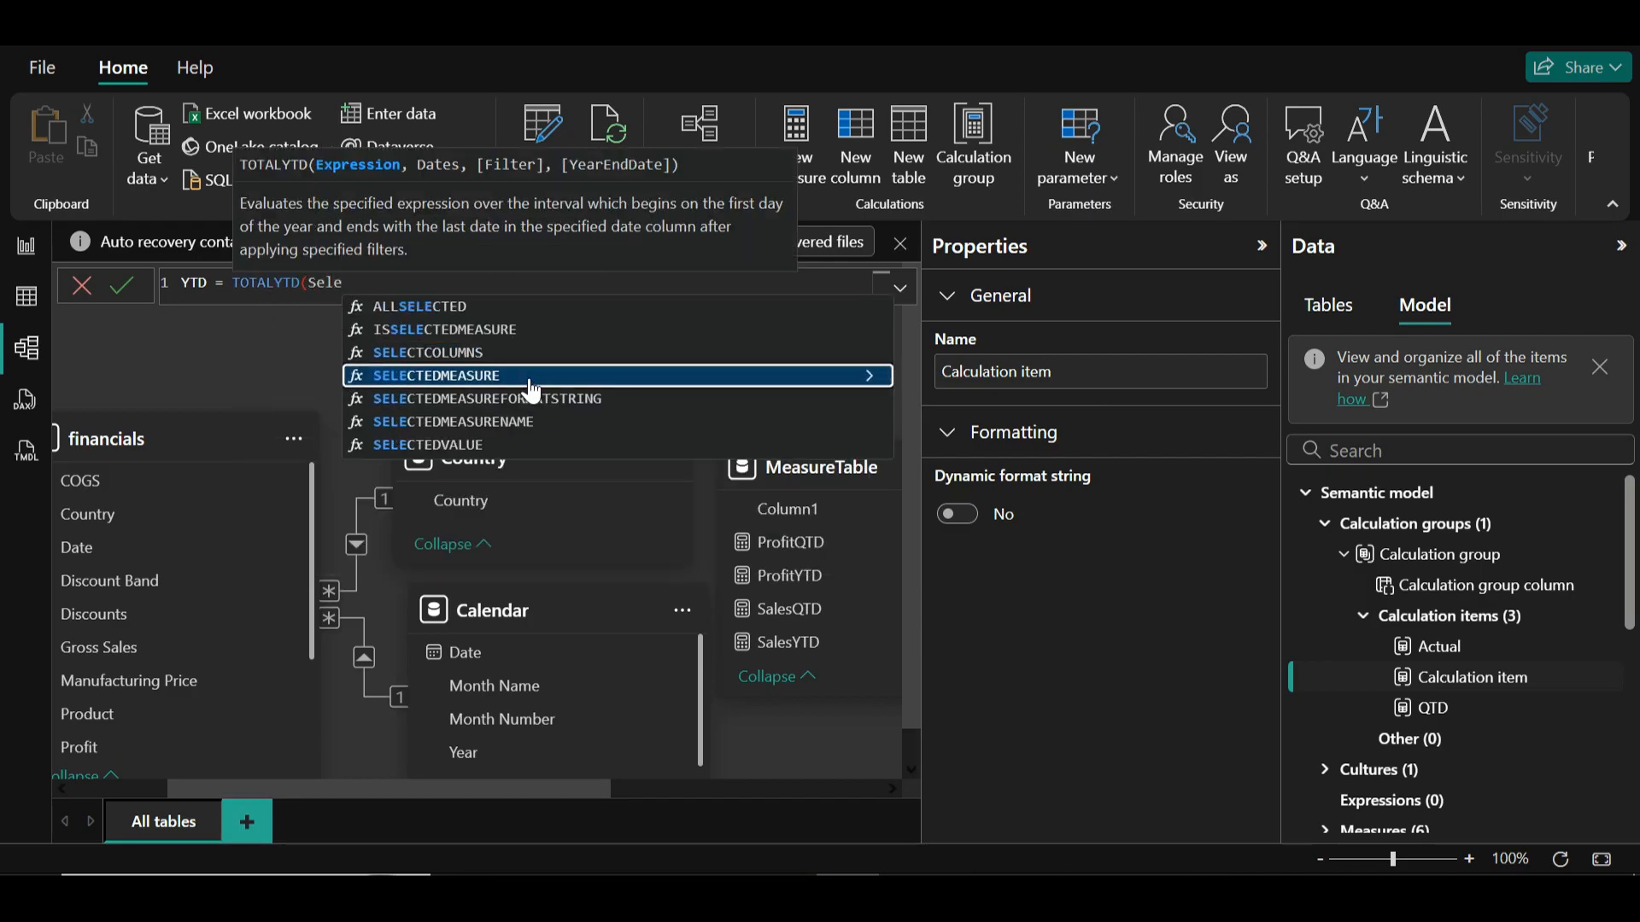
key(Tab)
text(,)
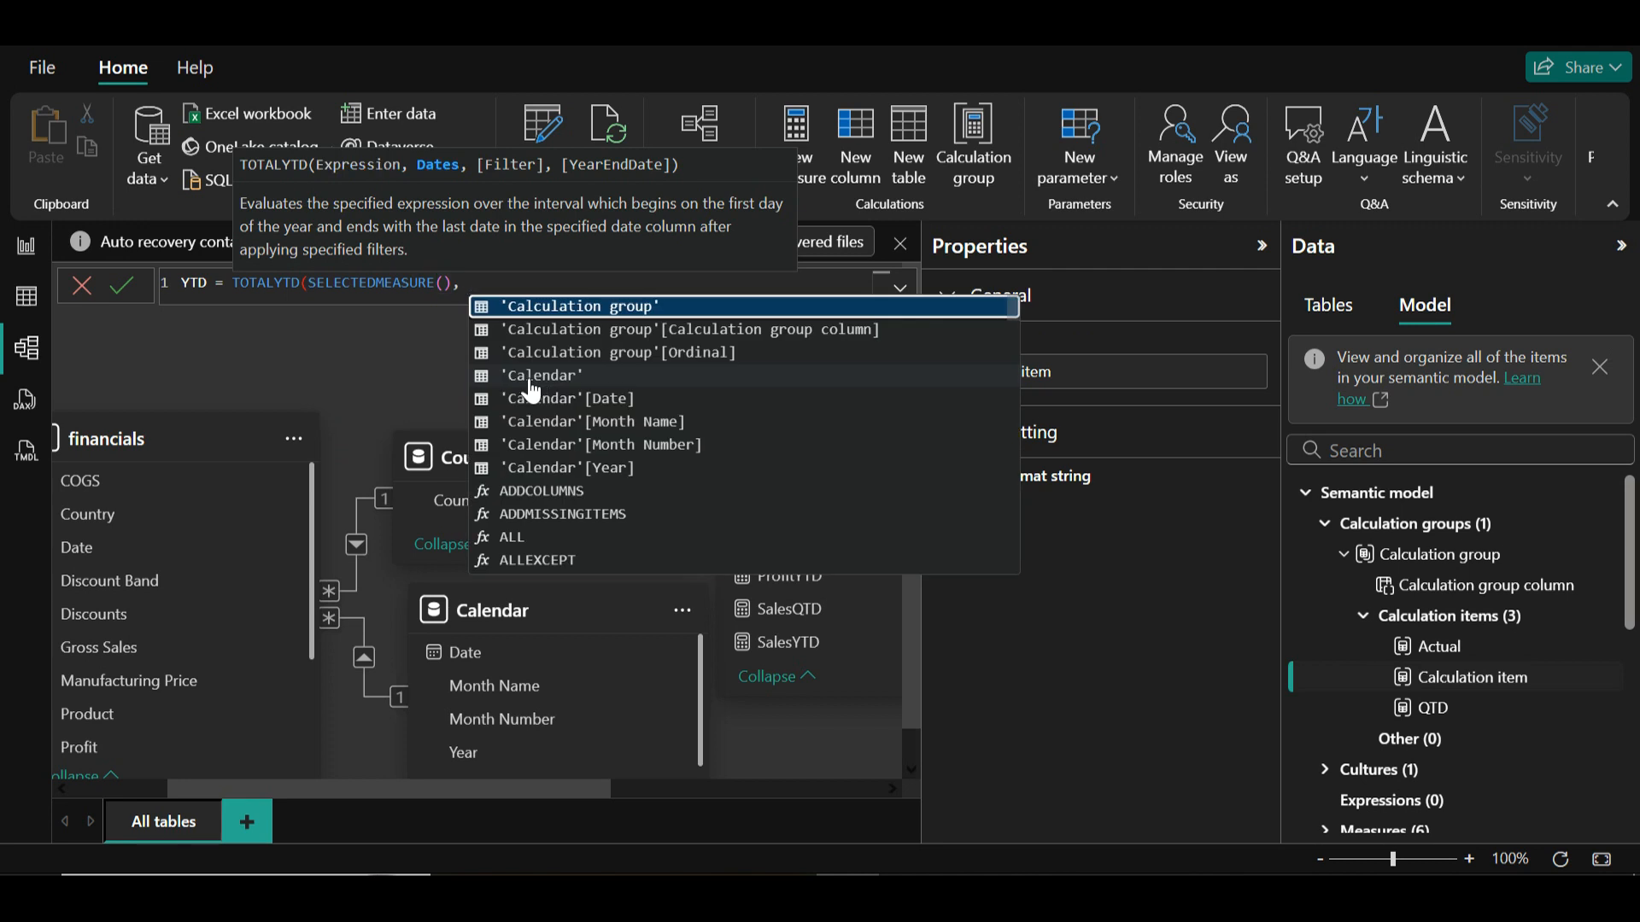
key(Down)
key(Down)
key(Down)
key(Down)
key(Tab)
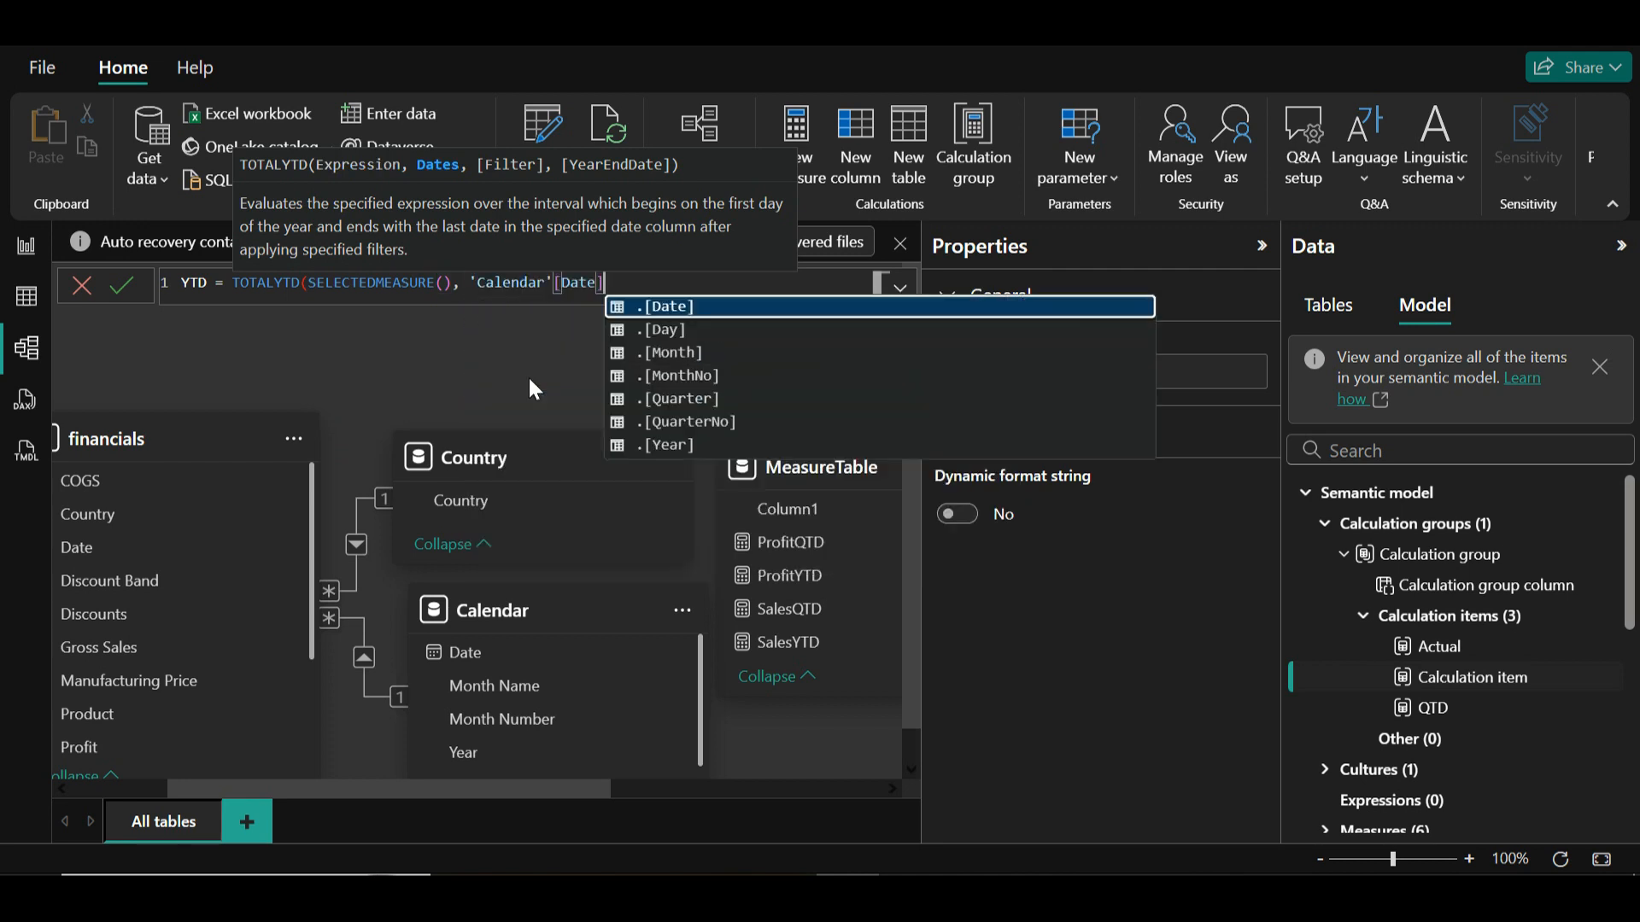
key(Escape)
text())
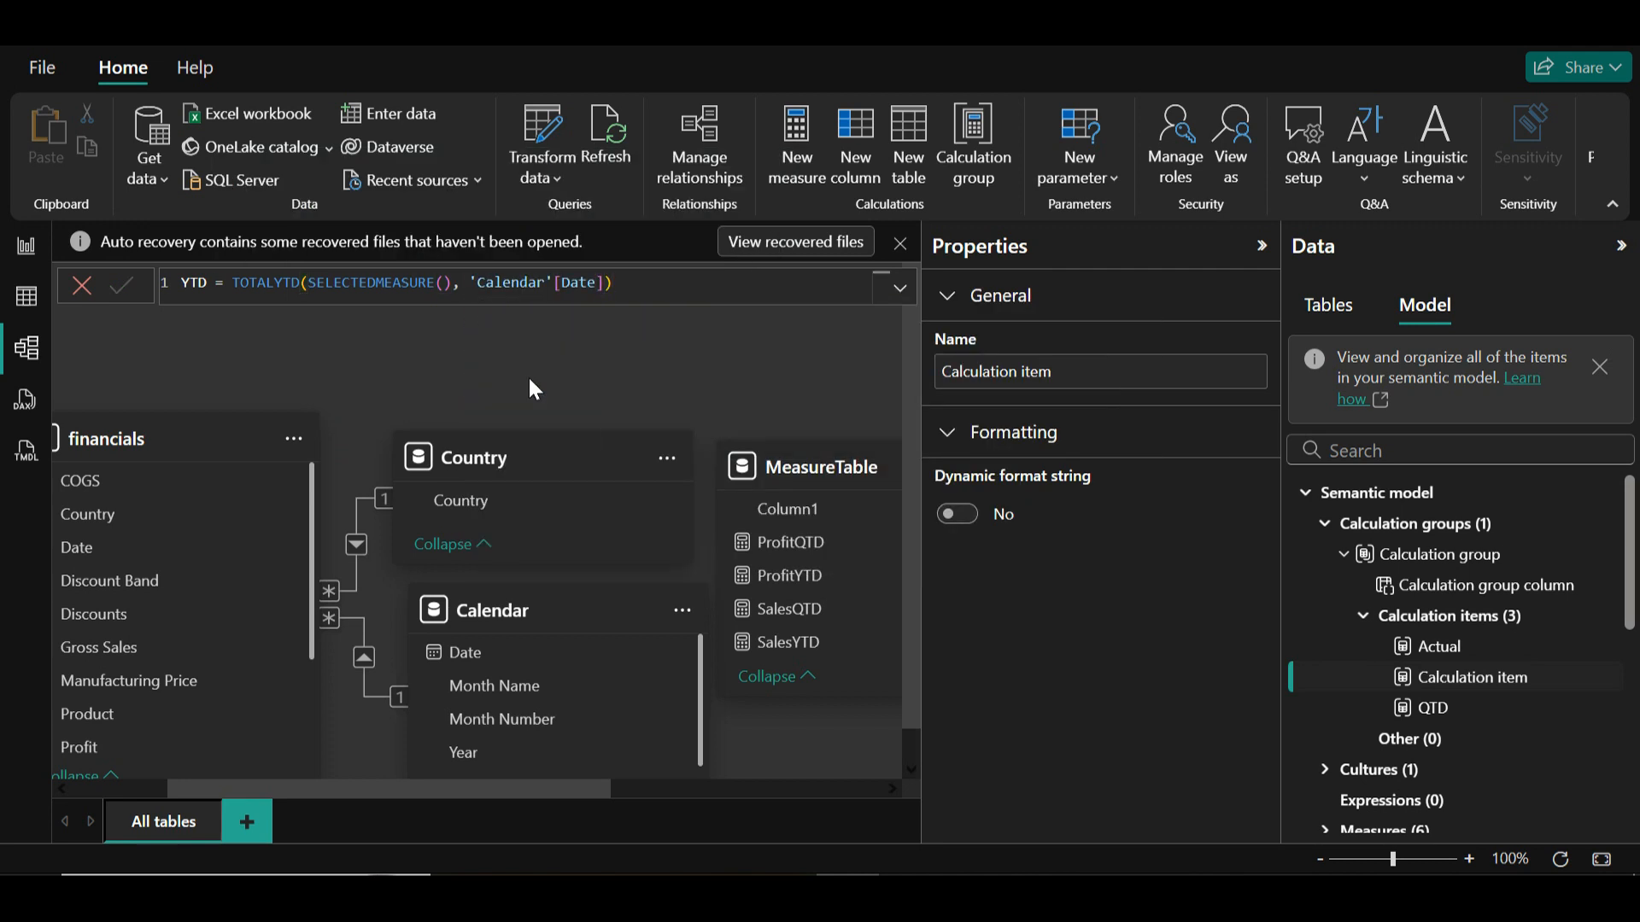
key(Return)
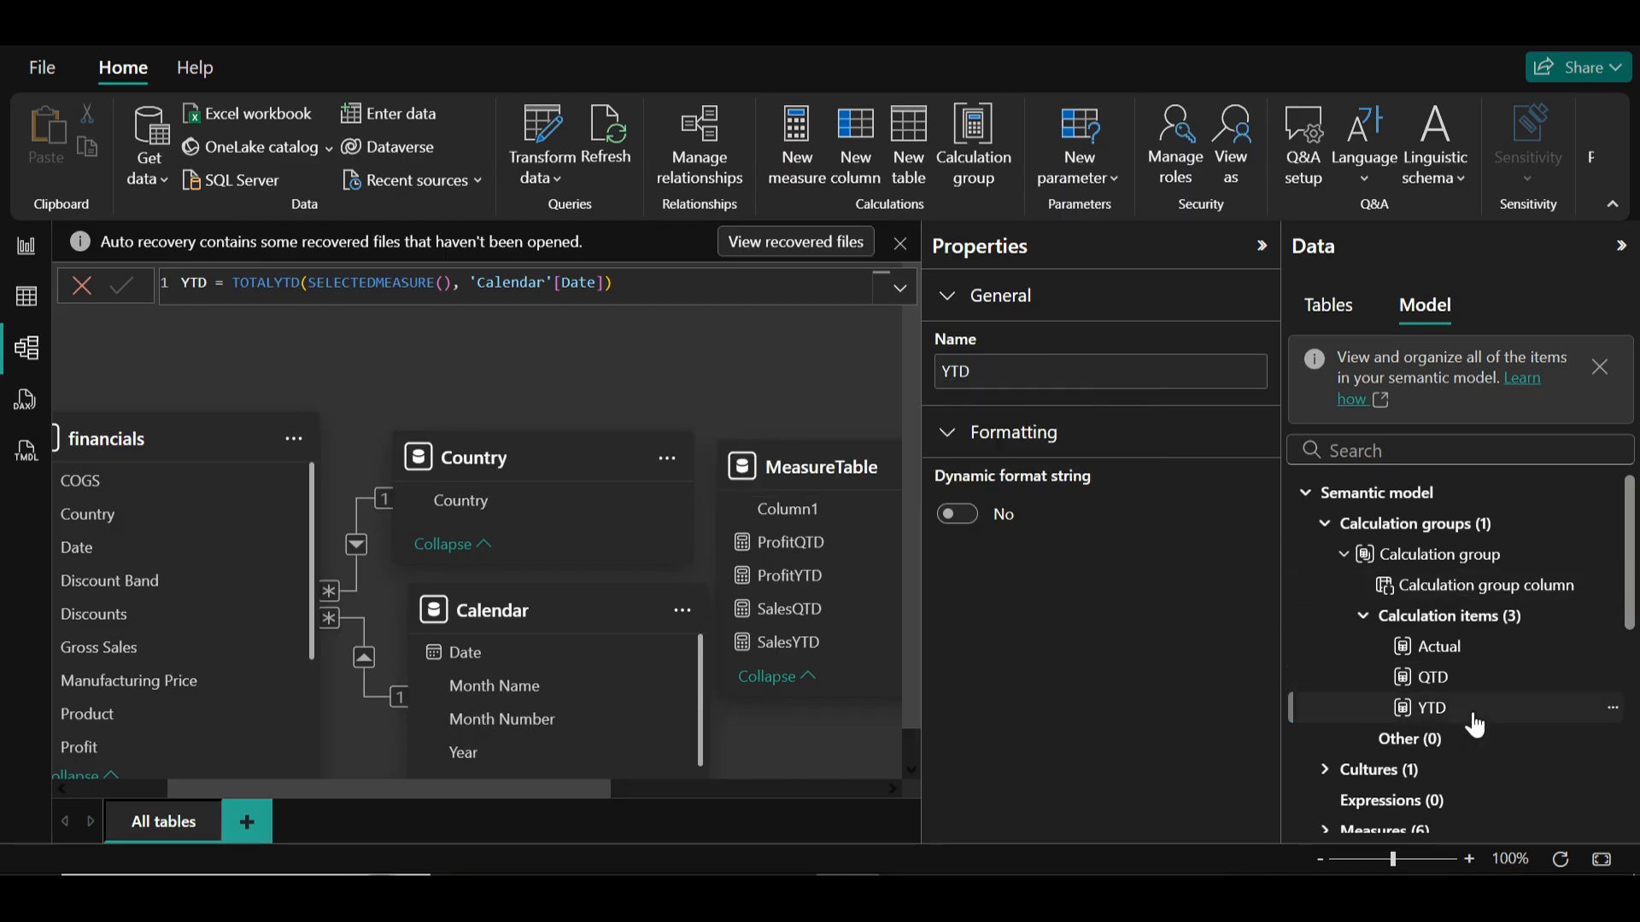
Rename the calculation group to TimeIntelligence.
click(1613, 555)
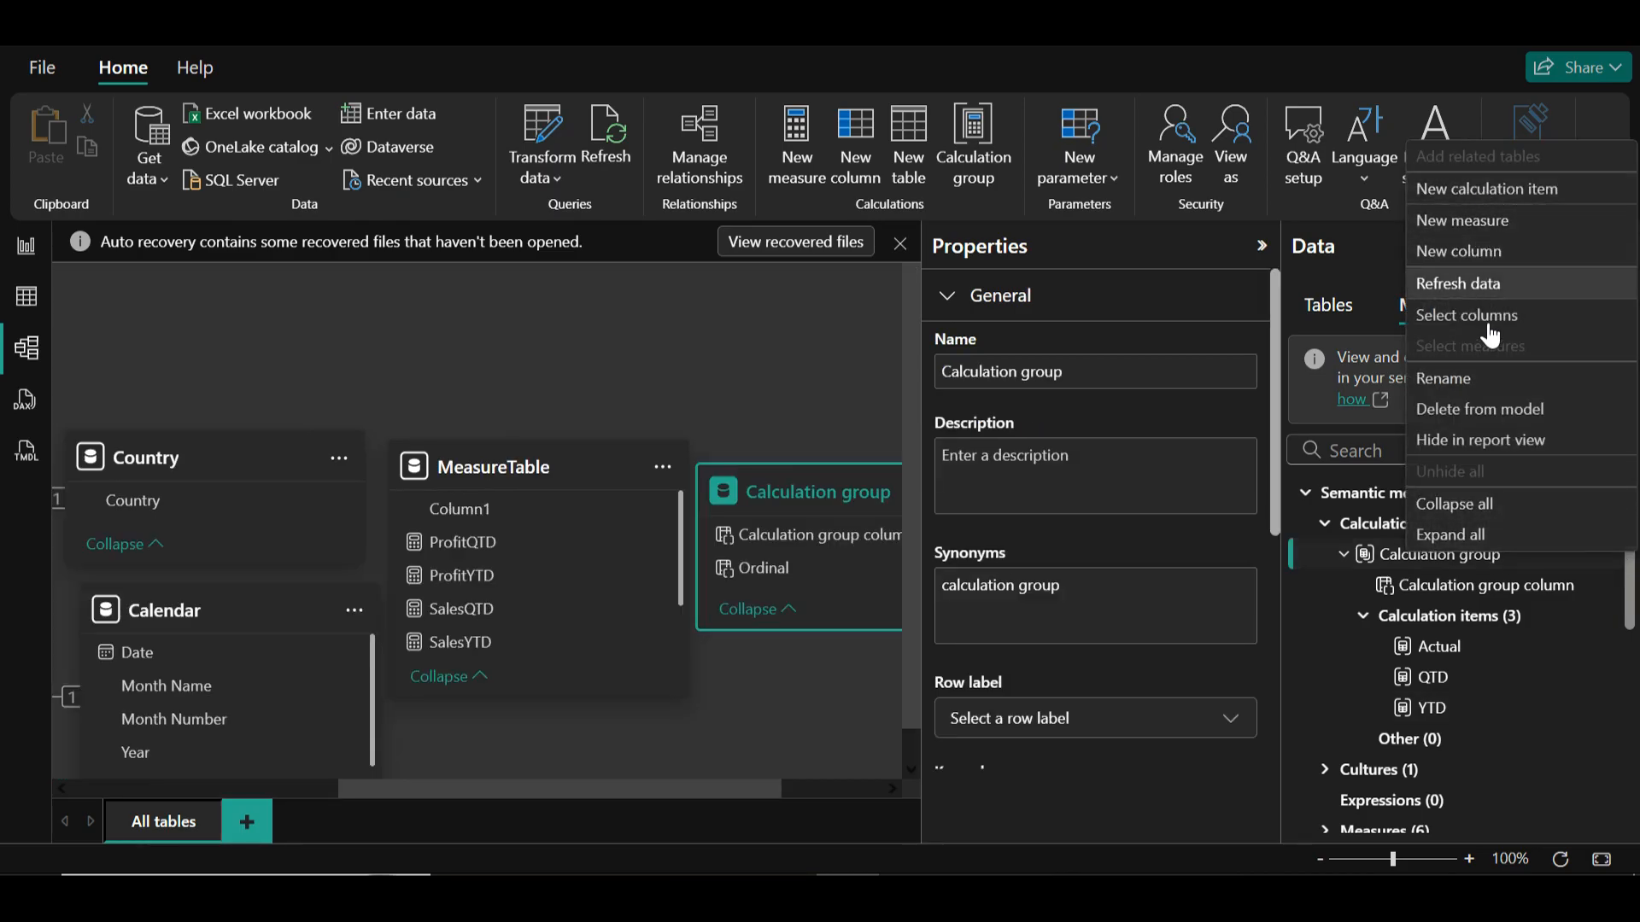
click(1485, 380)
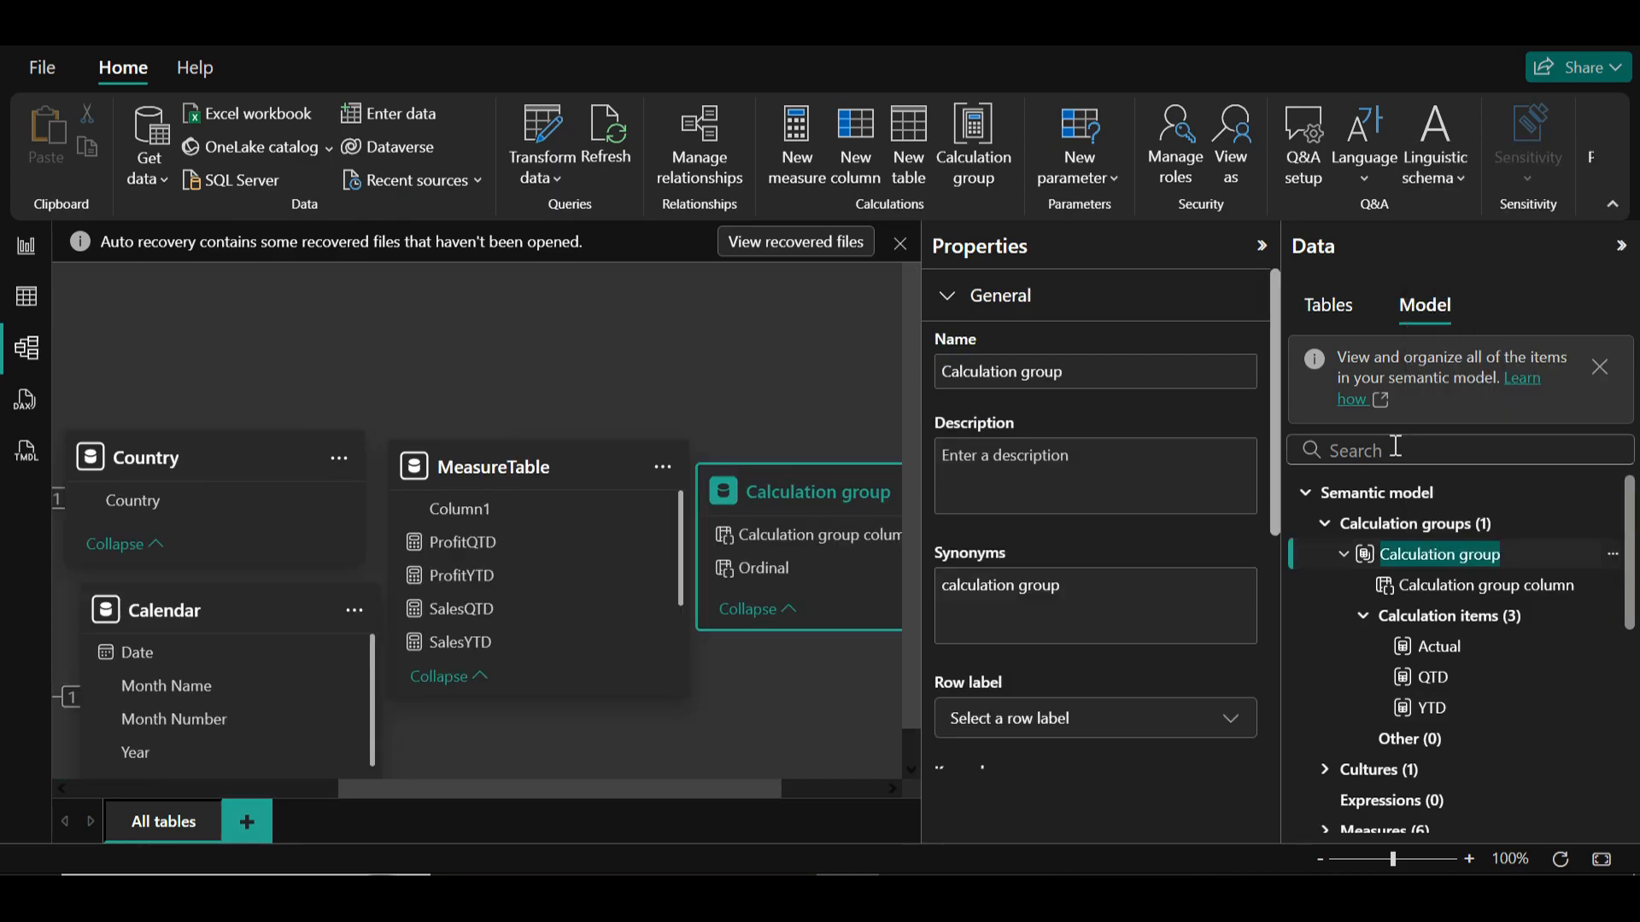
text(Time)
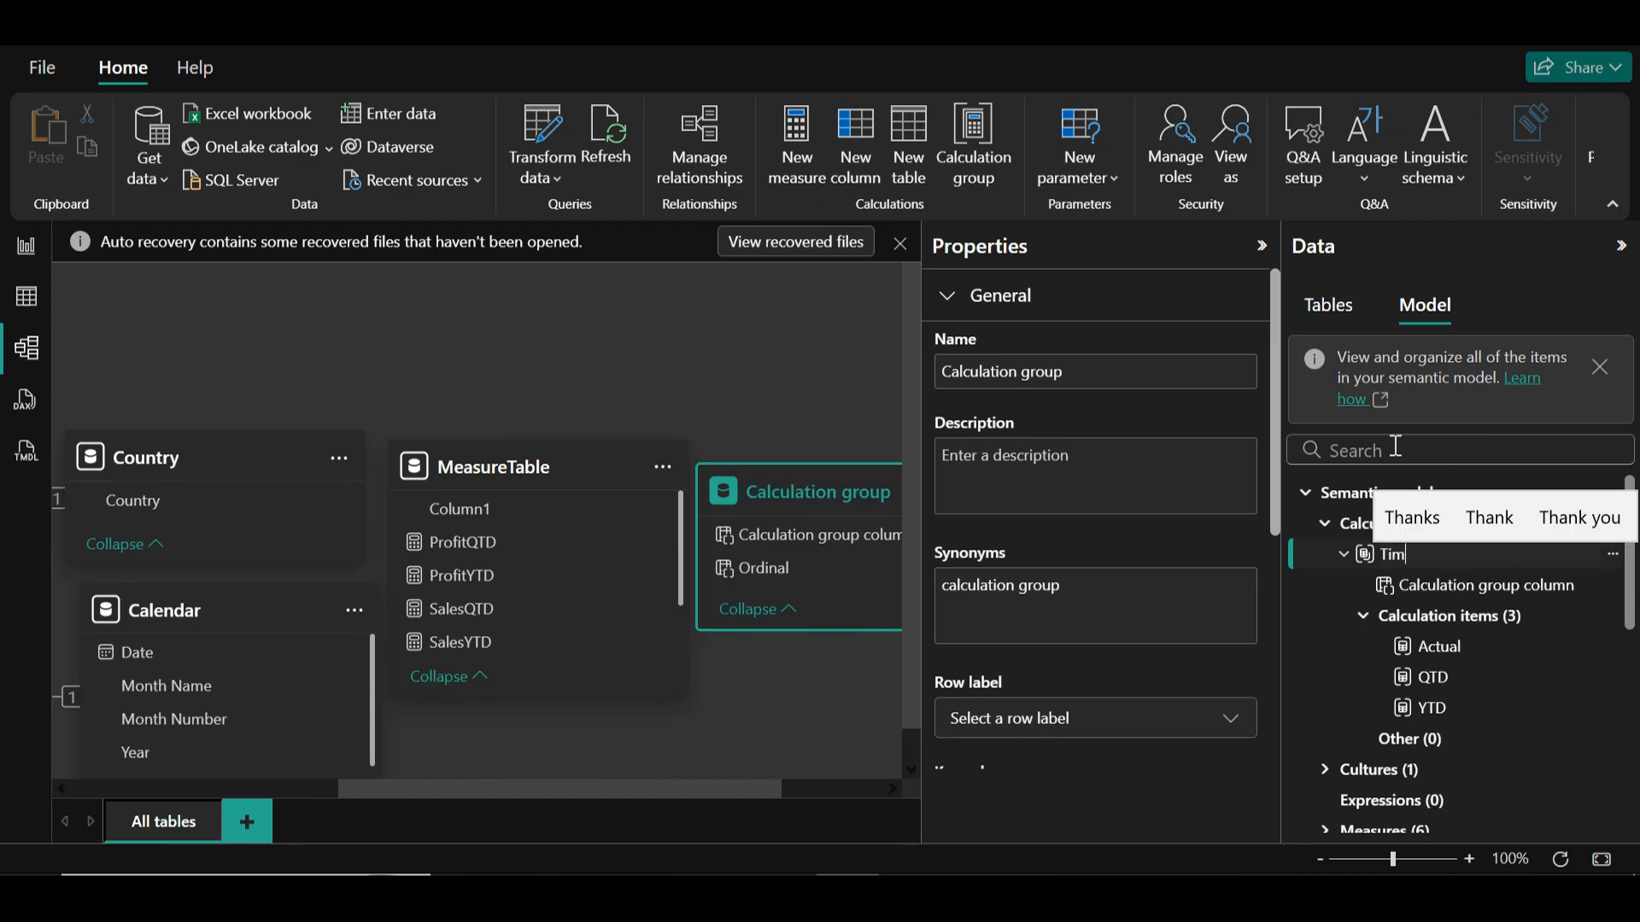
text(telle)
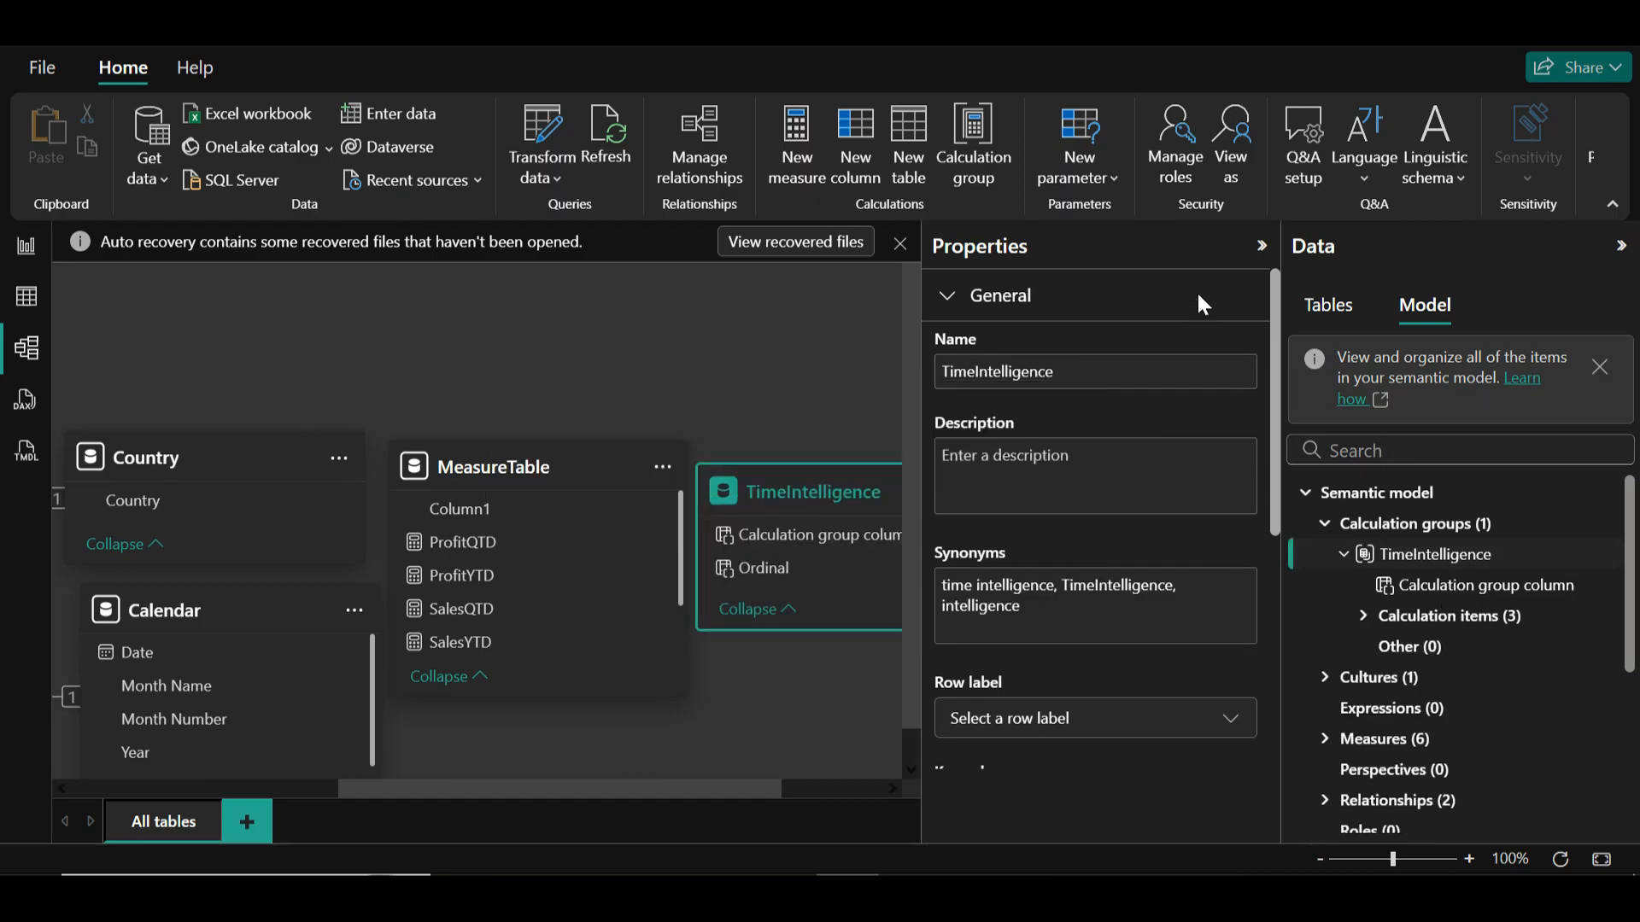
Copy the Country slicer from Page 1 onto a new report page and keep the two slicers in sync.
click(1260, 252)
drag(970, 486, 1025, 402)
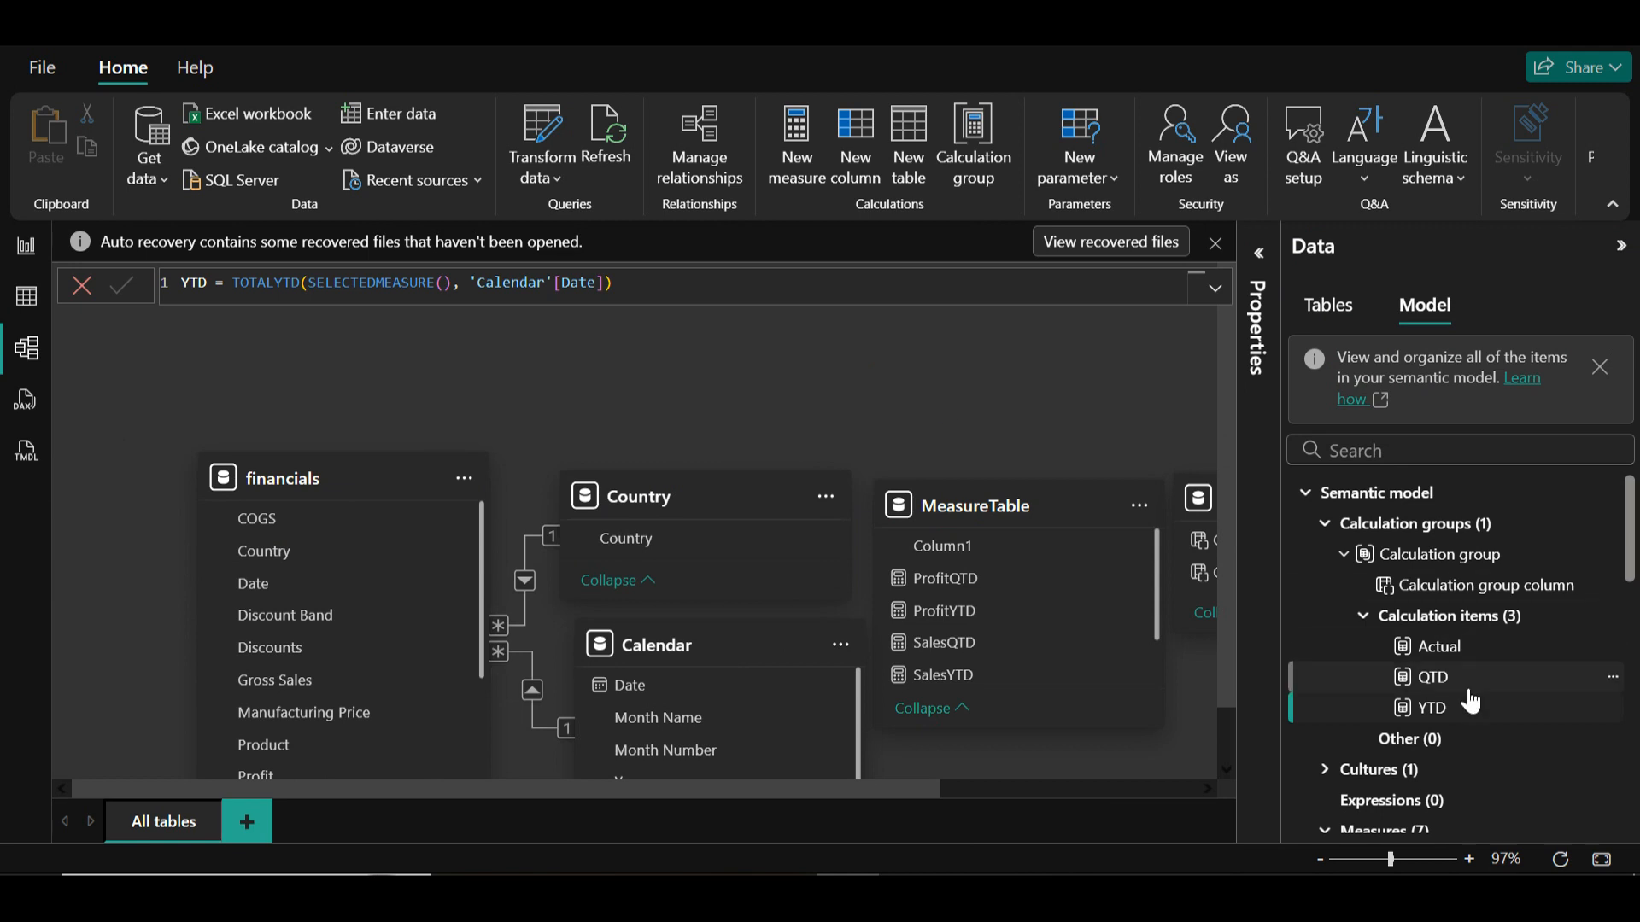
click(27, 247)
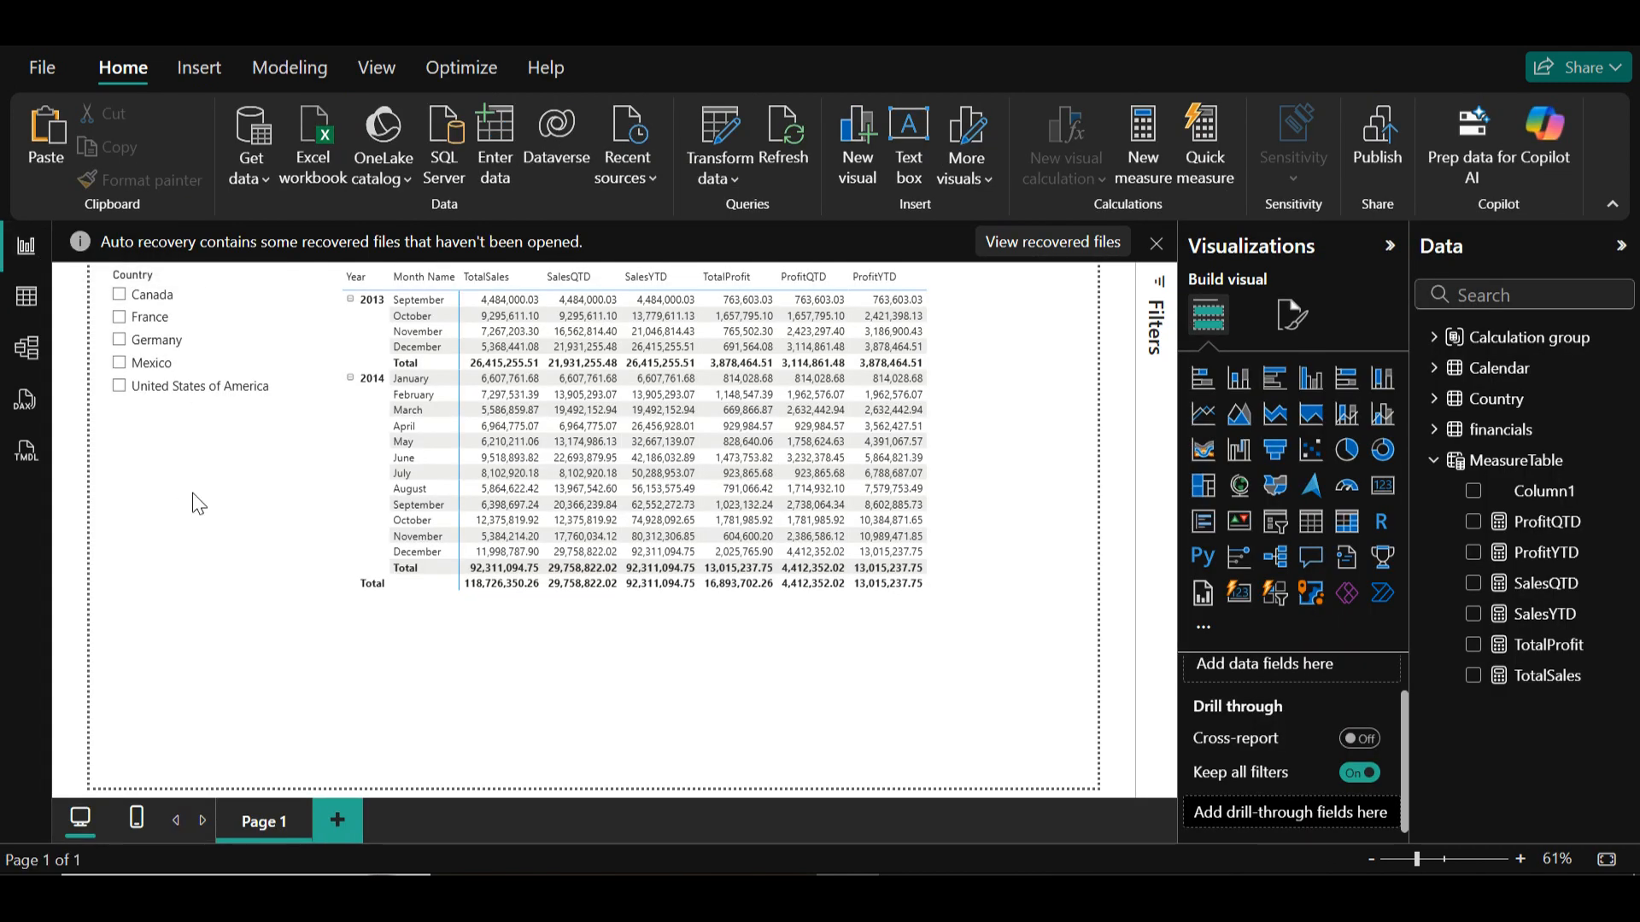
click(149, 280)
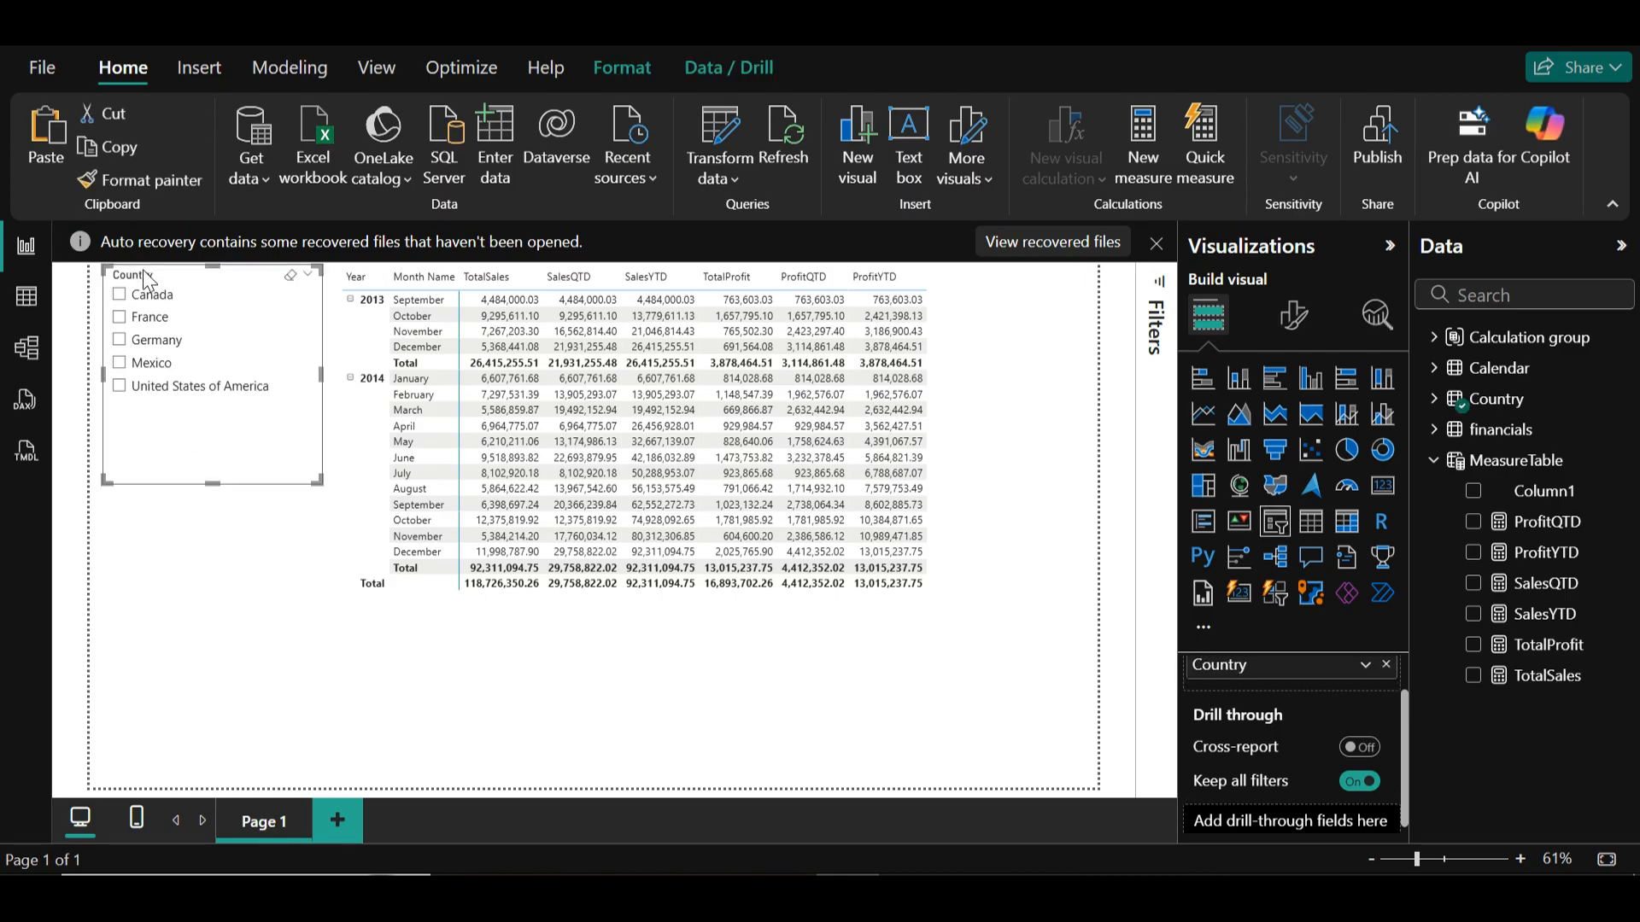
click(338, 821)
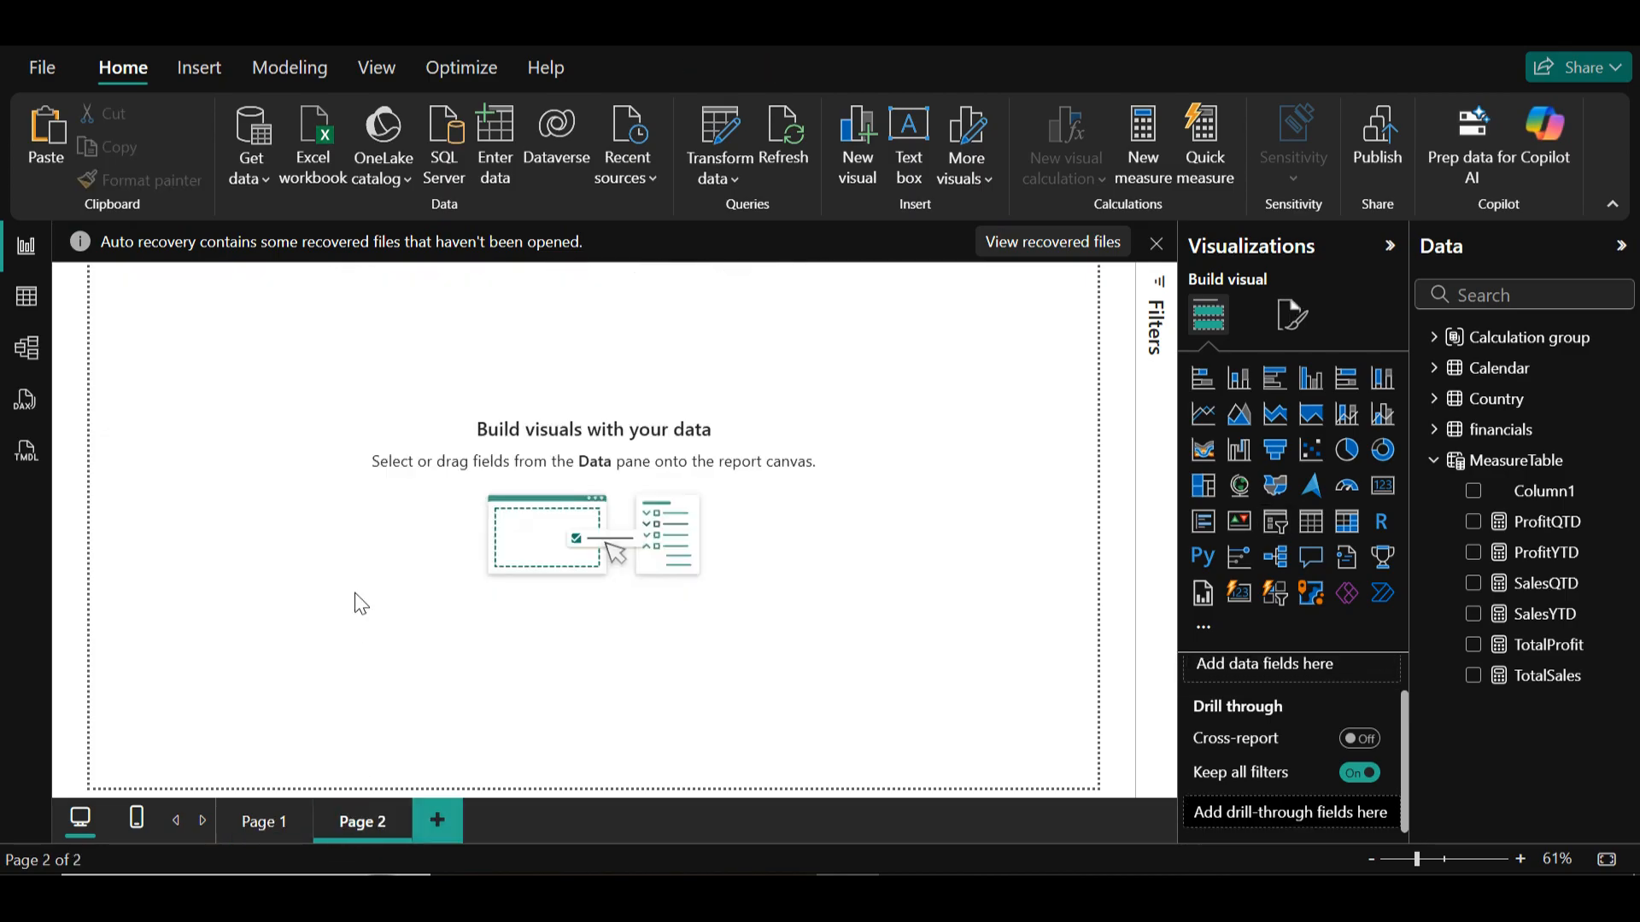
key(ctrl+v)
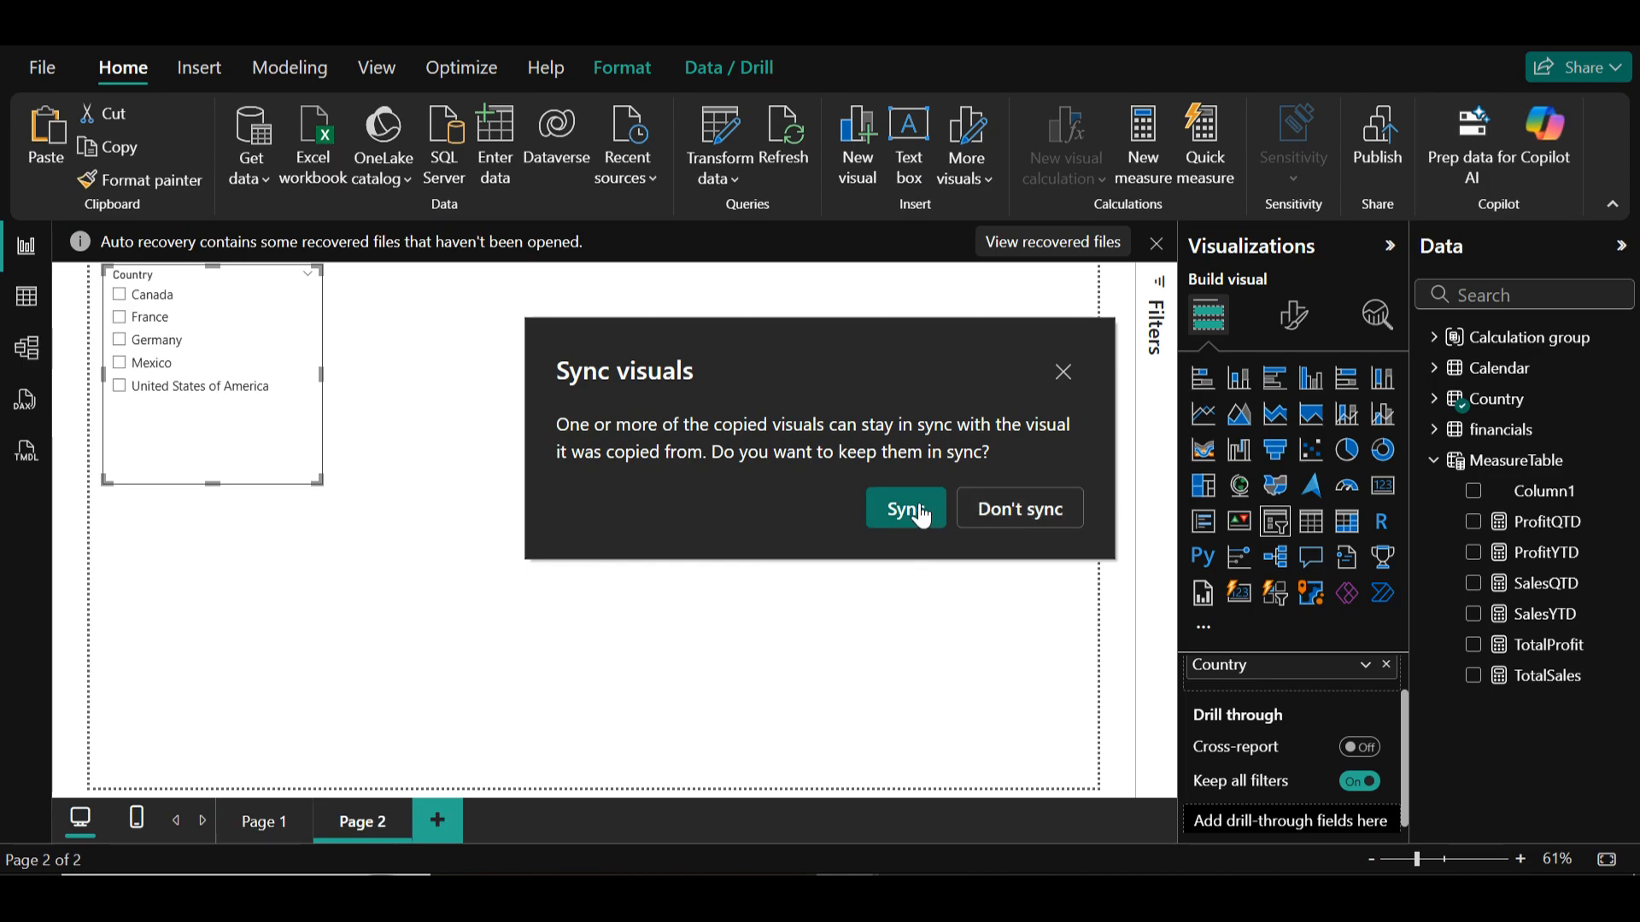
click(914, 512)
Copy the matrix from Page 1 onto Page 2.
click(297, 816)
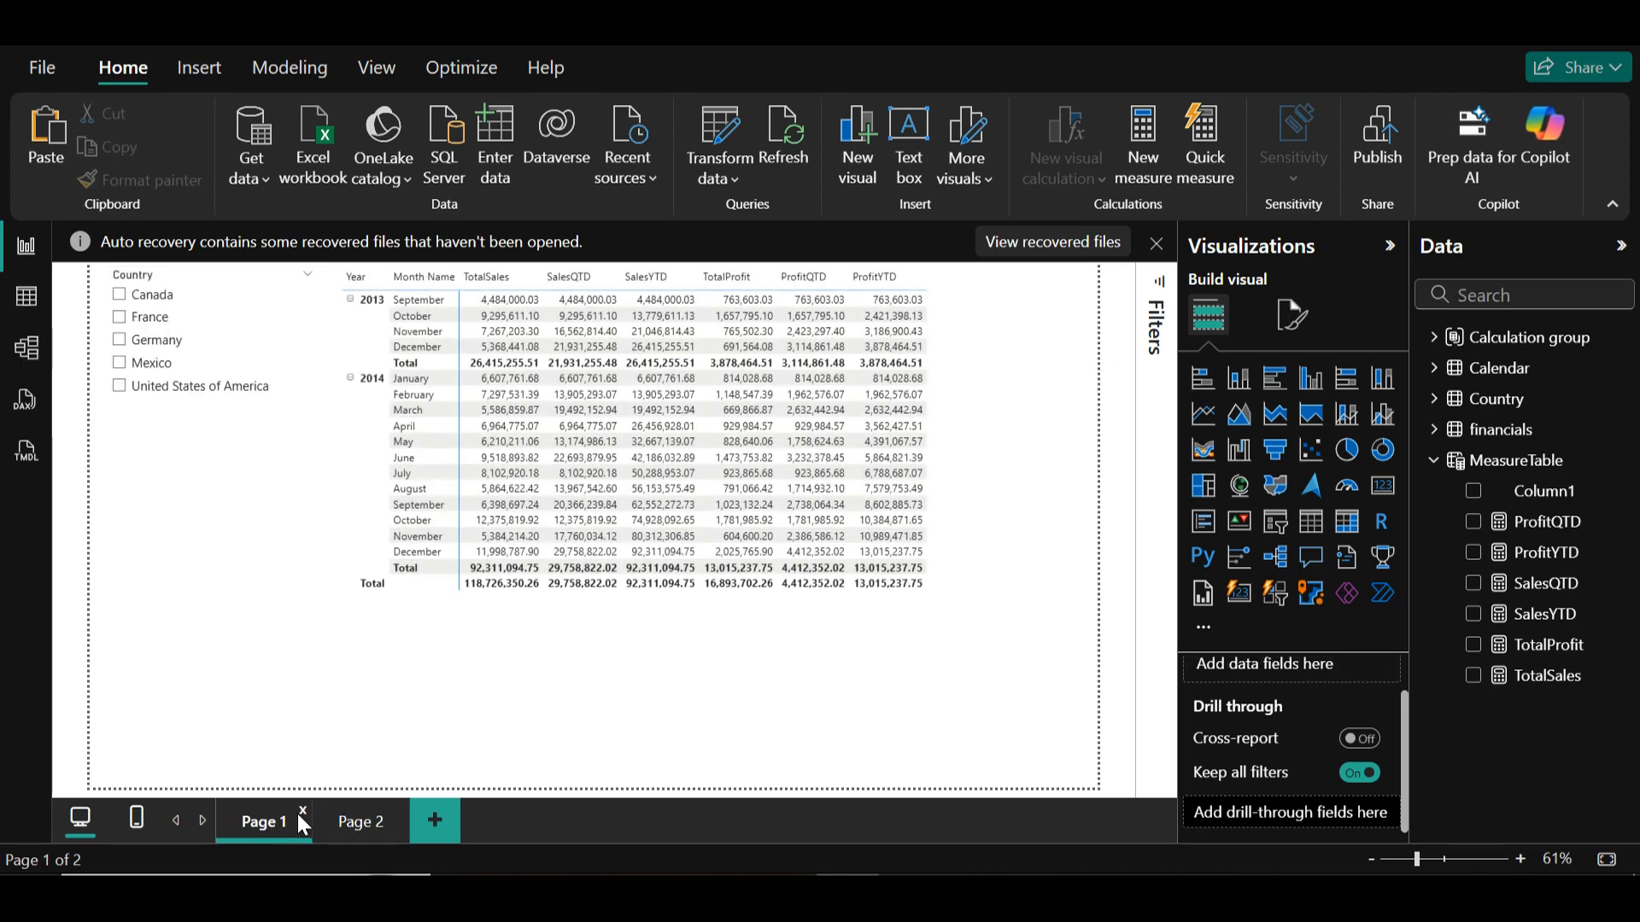
click(961, 443)
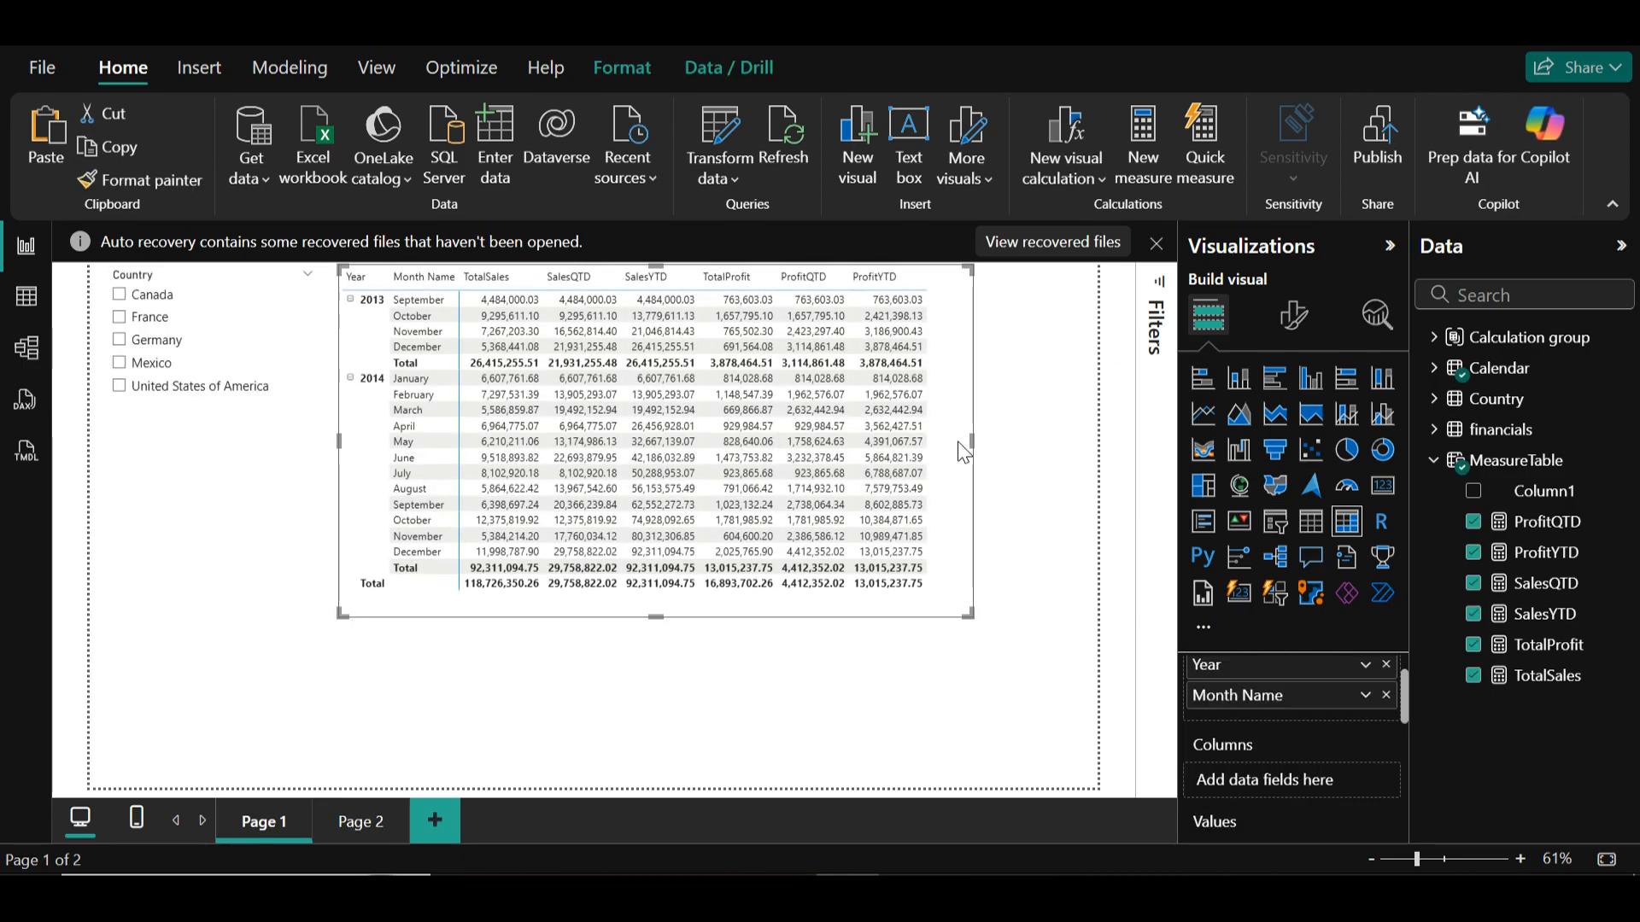
click(355, 821)
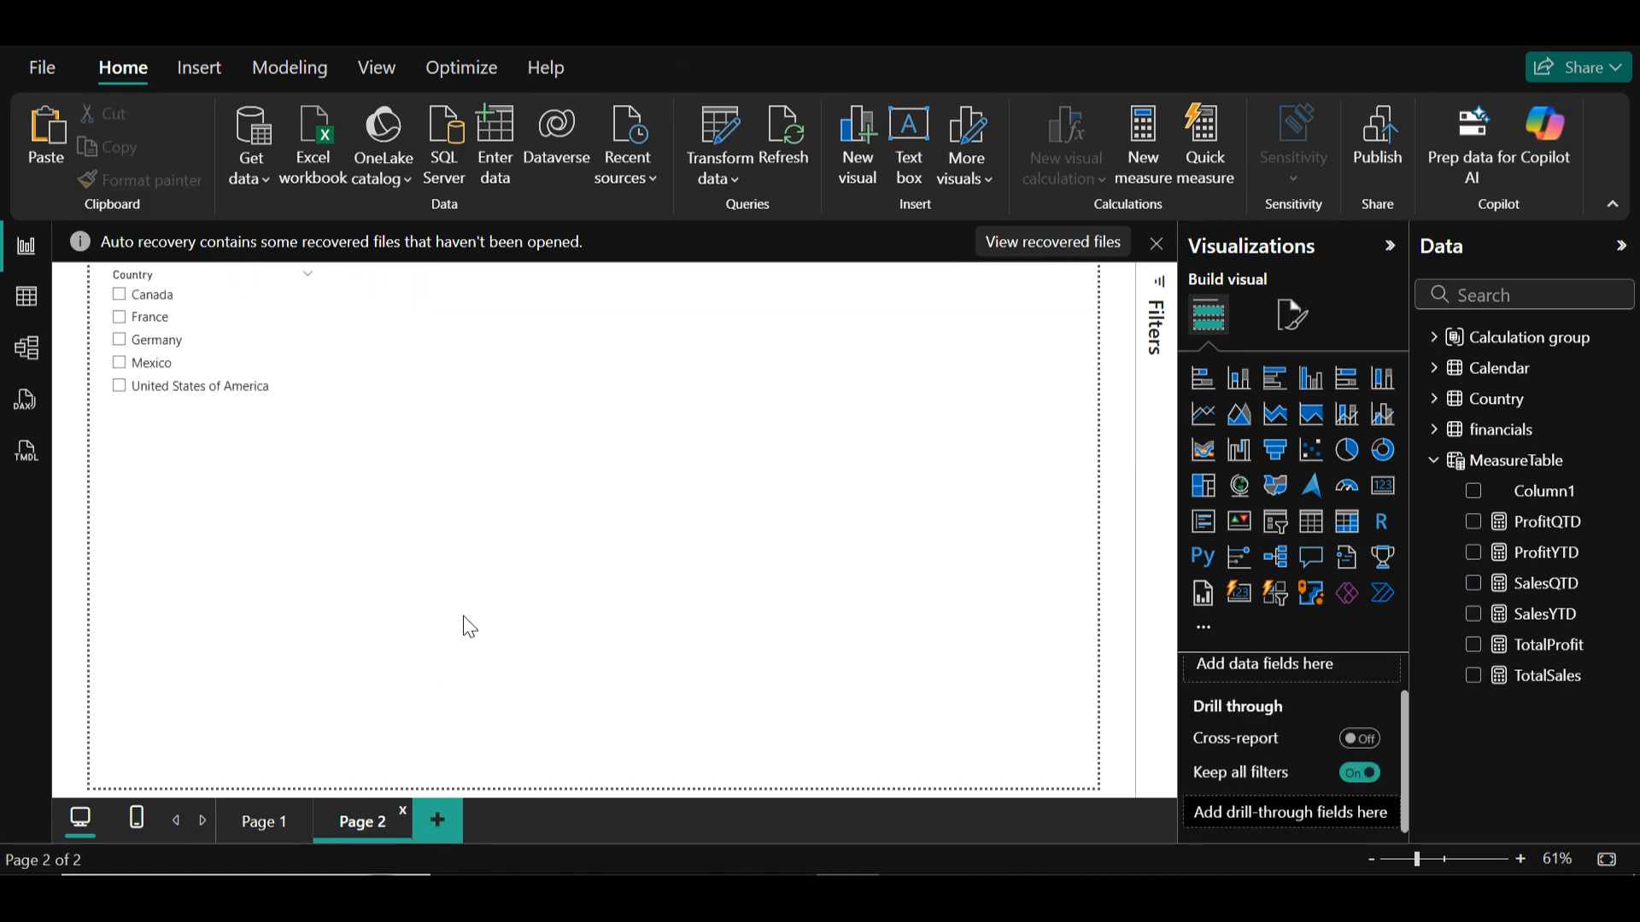
key(ctrl+v)
Remove the ProfitYTD, ProfitQTD, SalesYTD and SalesQTD measures from the Page 2 matrix, keeping only TotalSales and TotalProfit as values.
scroll(1332, 761, down, 5)
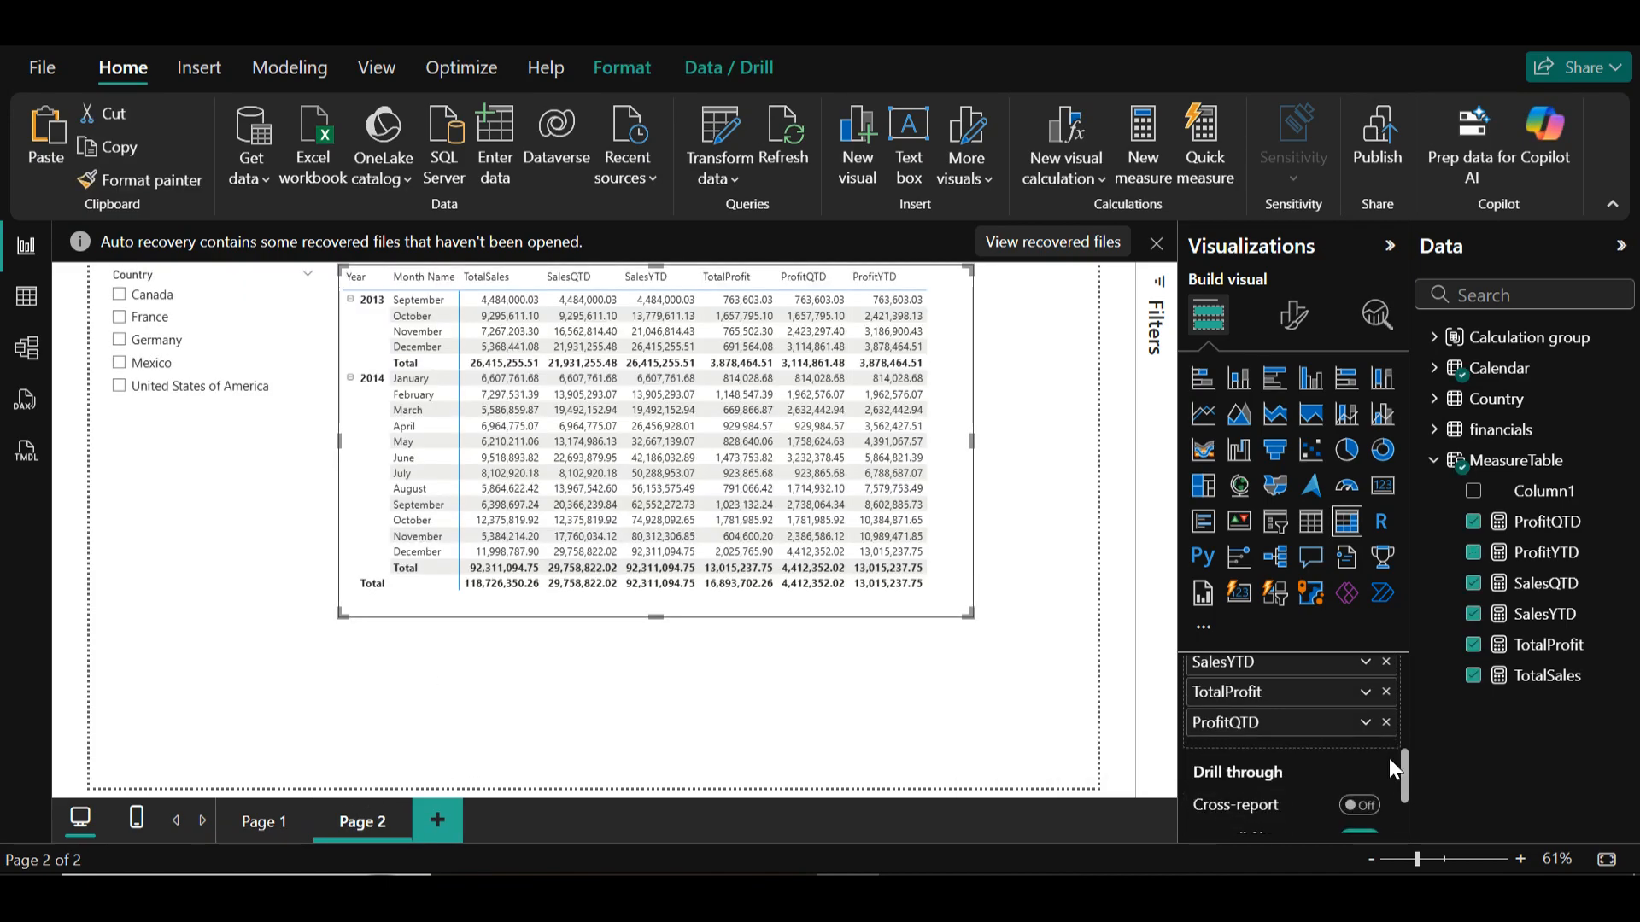
click(1385, 722)
scroll(1375, 769, up, 2)
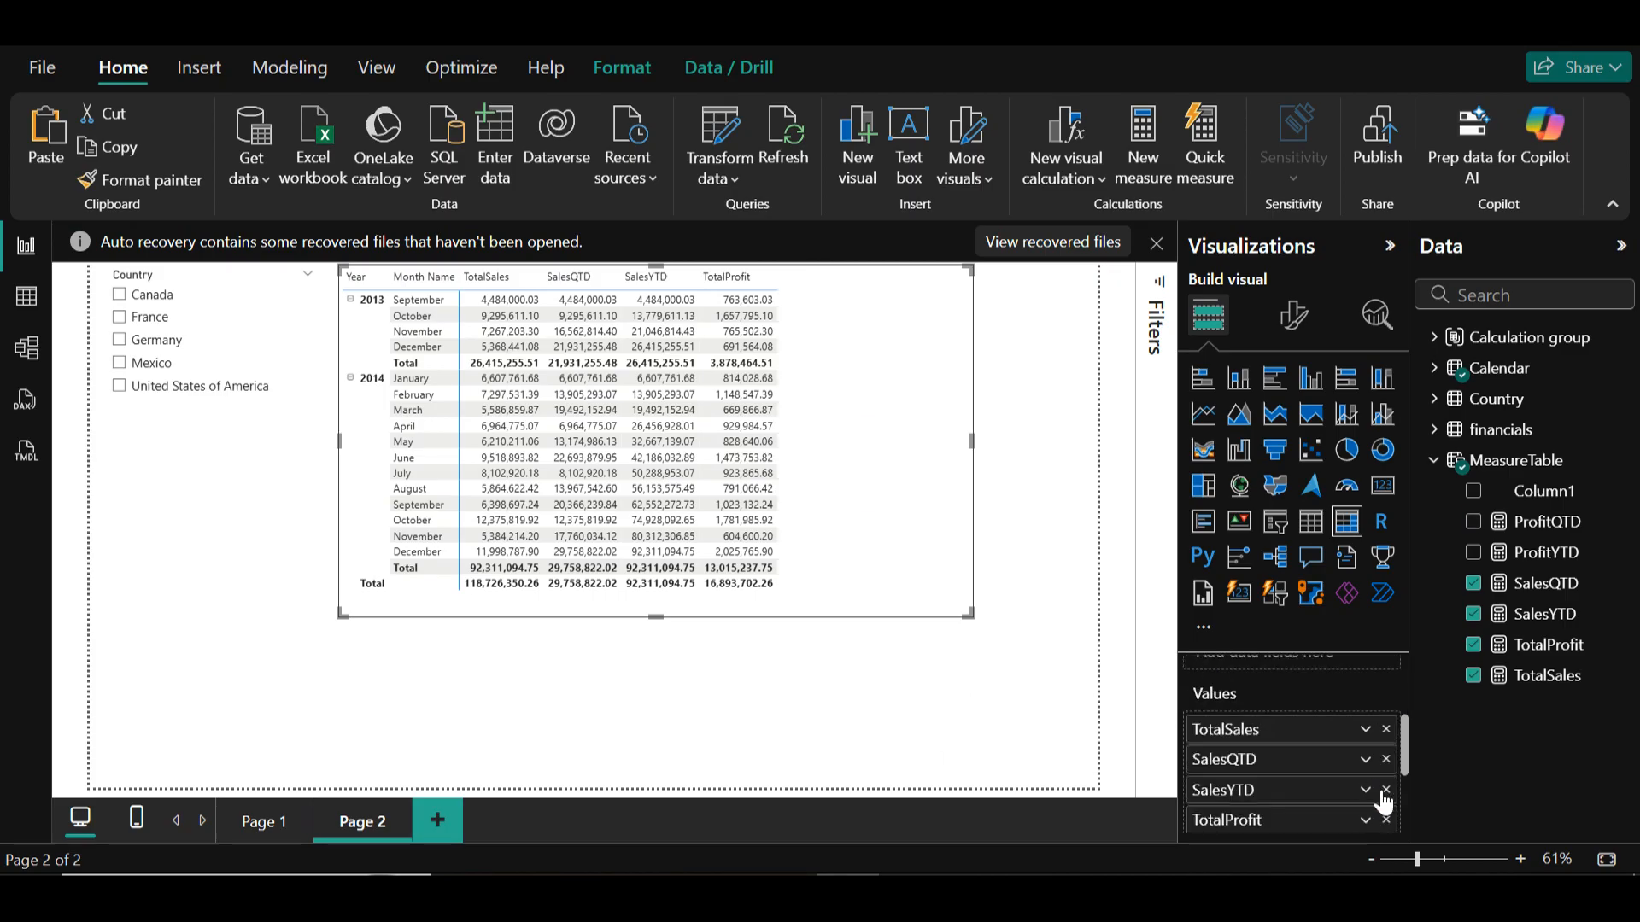
click(1385, 789)
click(1385, 759)
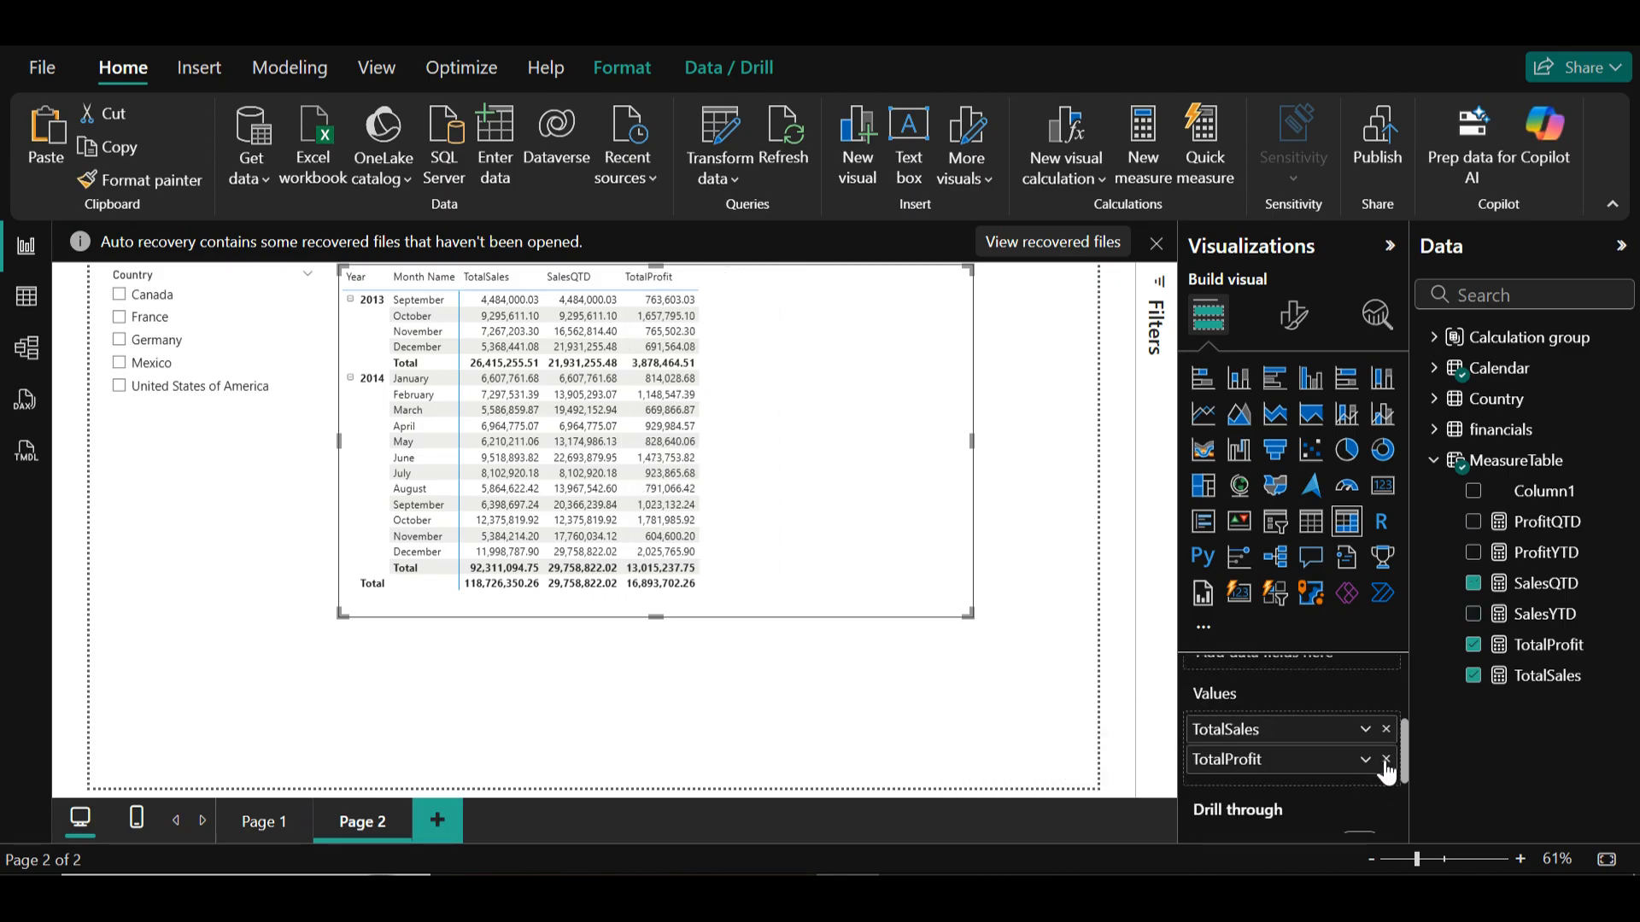
Add the calculation group column to the matrix columns and enlarge the matrix to fit all its columns.
click(1434, 338)
drag(1537, 369, 1325, 794)
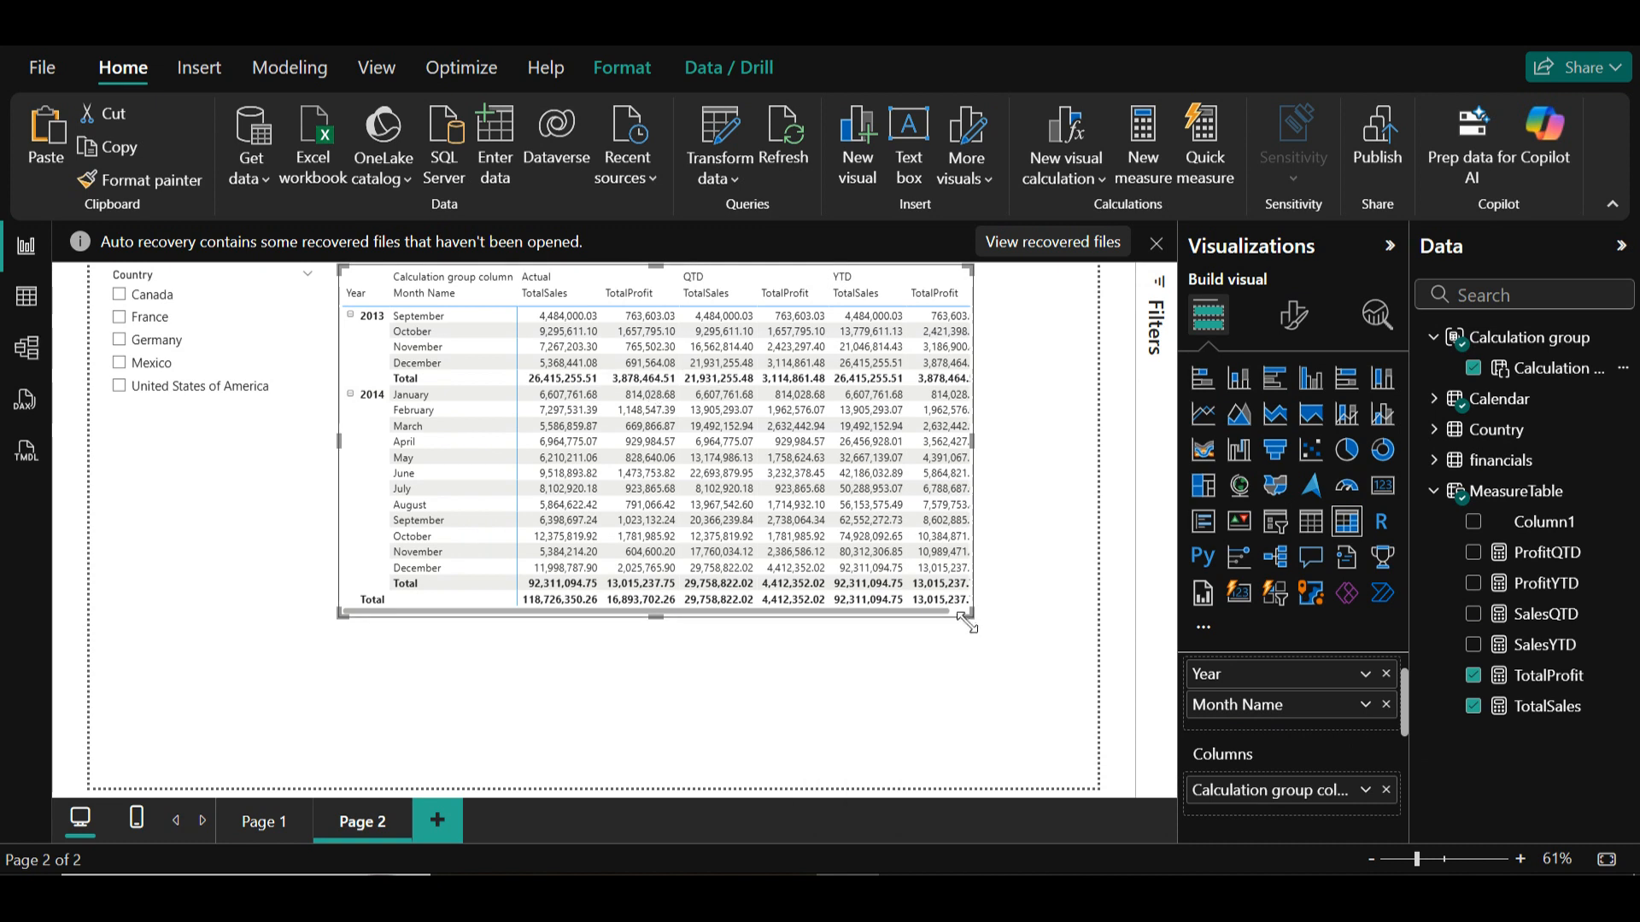
drag(970, 615, 1030, 666)
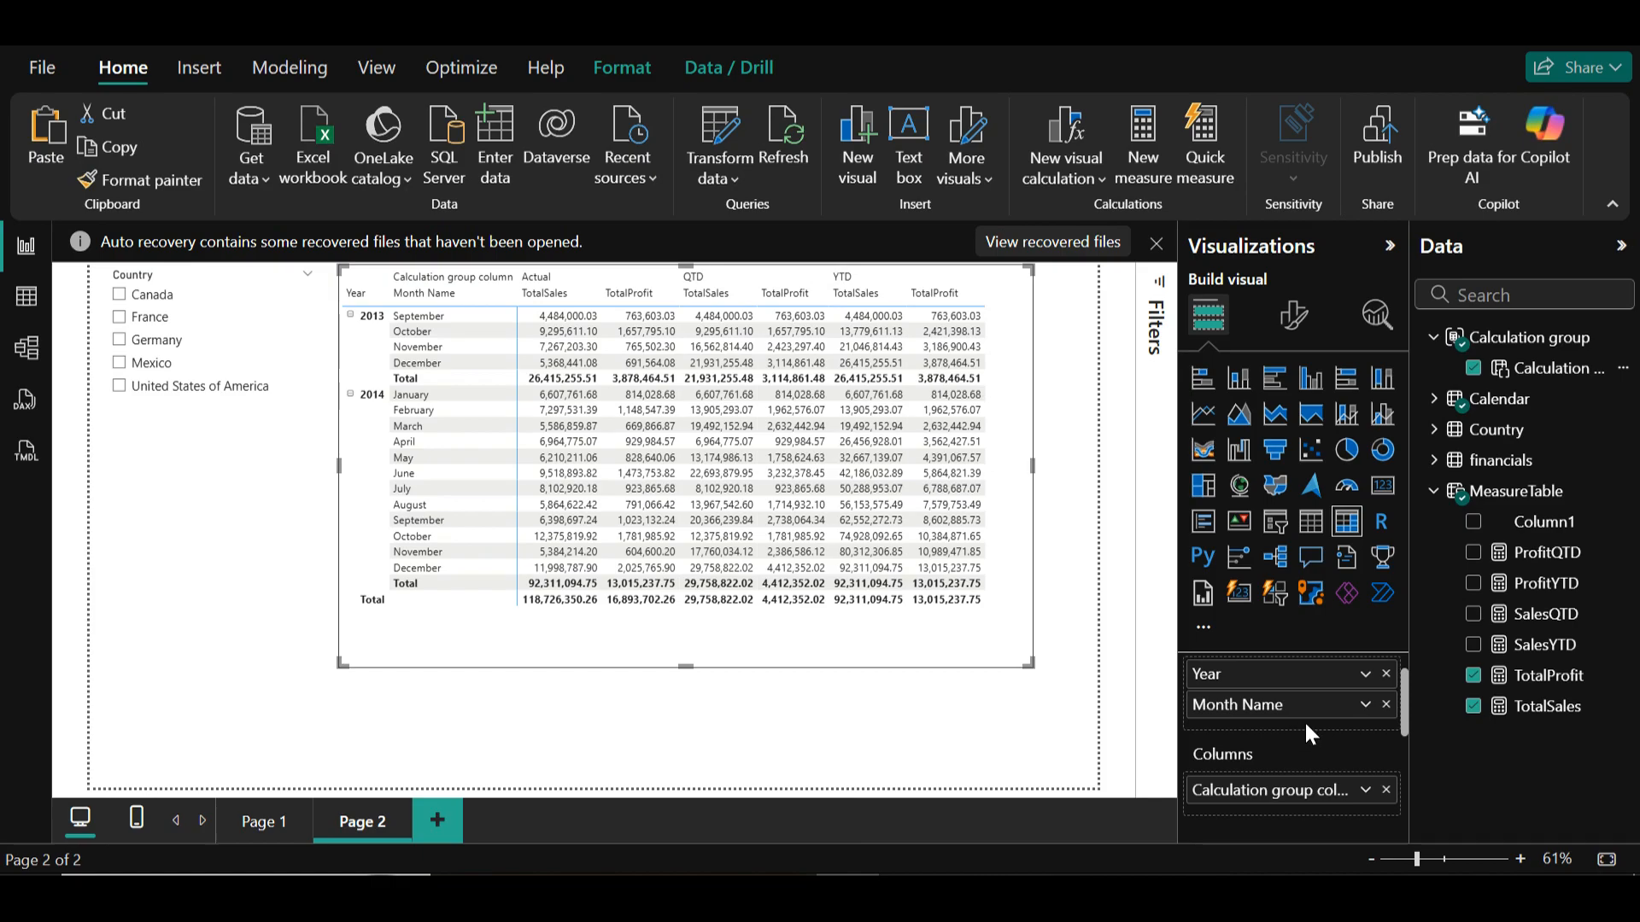
Replace TotalProfit in the matrix values with the TotalGSales measure, found by searching the fields for "Total".
scroll(1304, 720, down, 2)
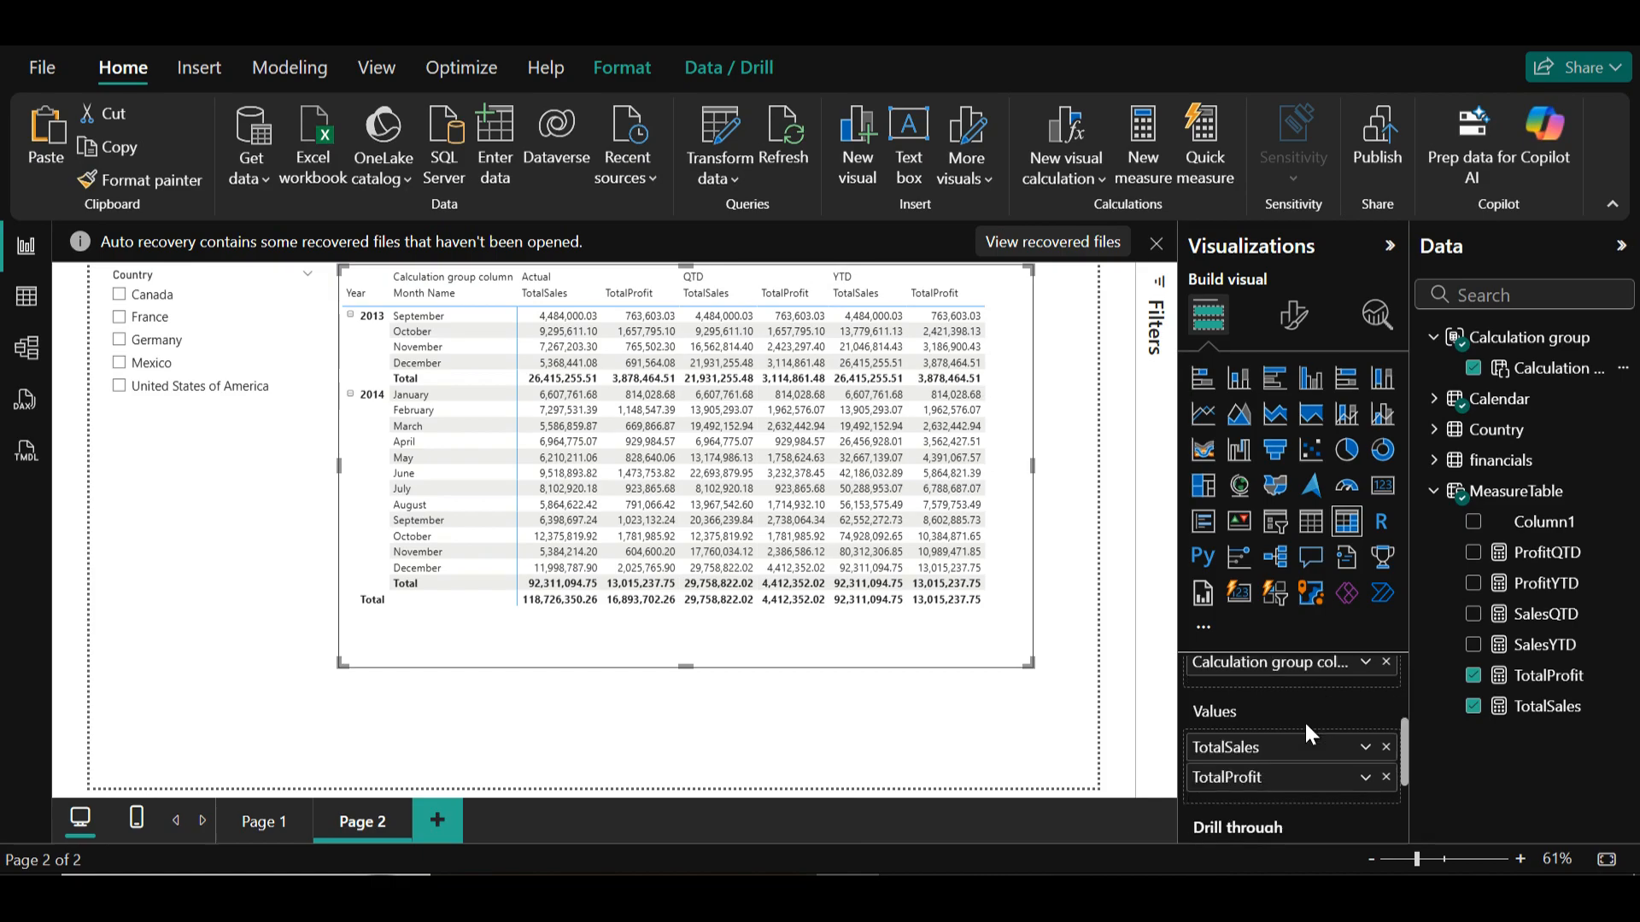
click(1386, 779)
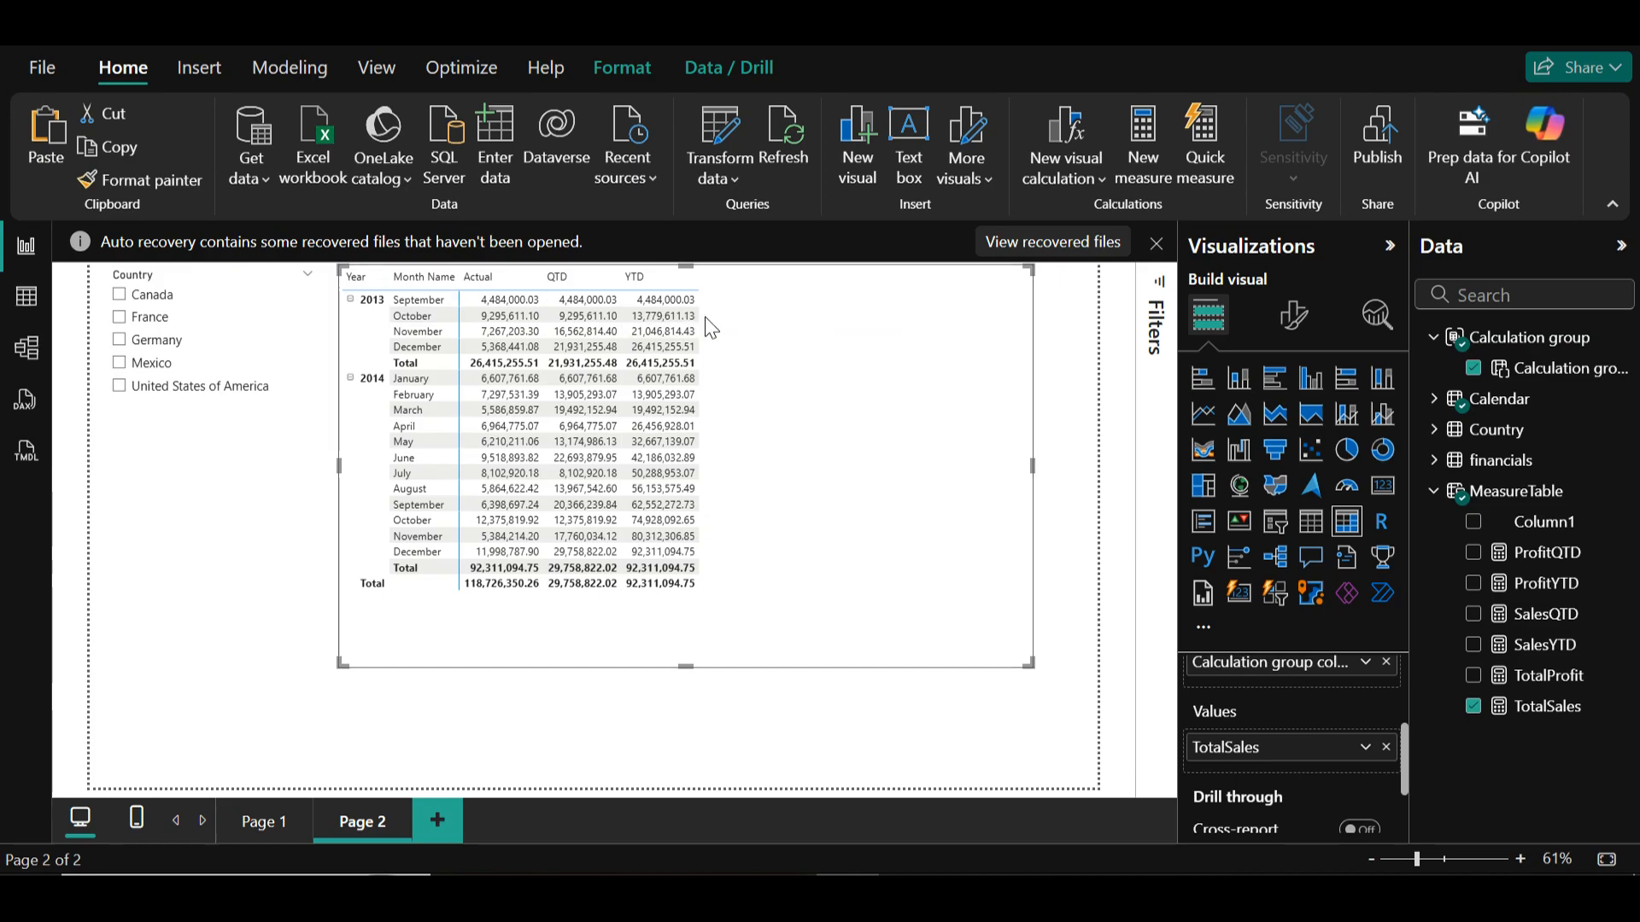
click(1536, 299)
text(Total)
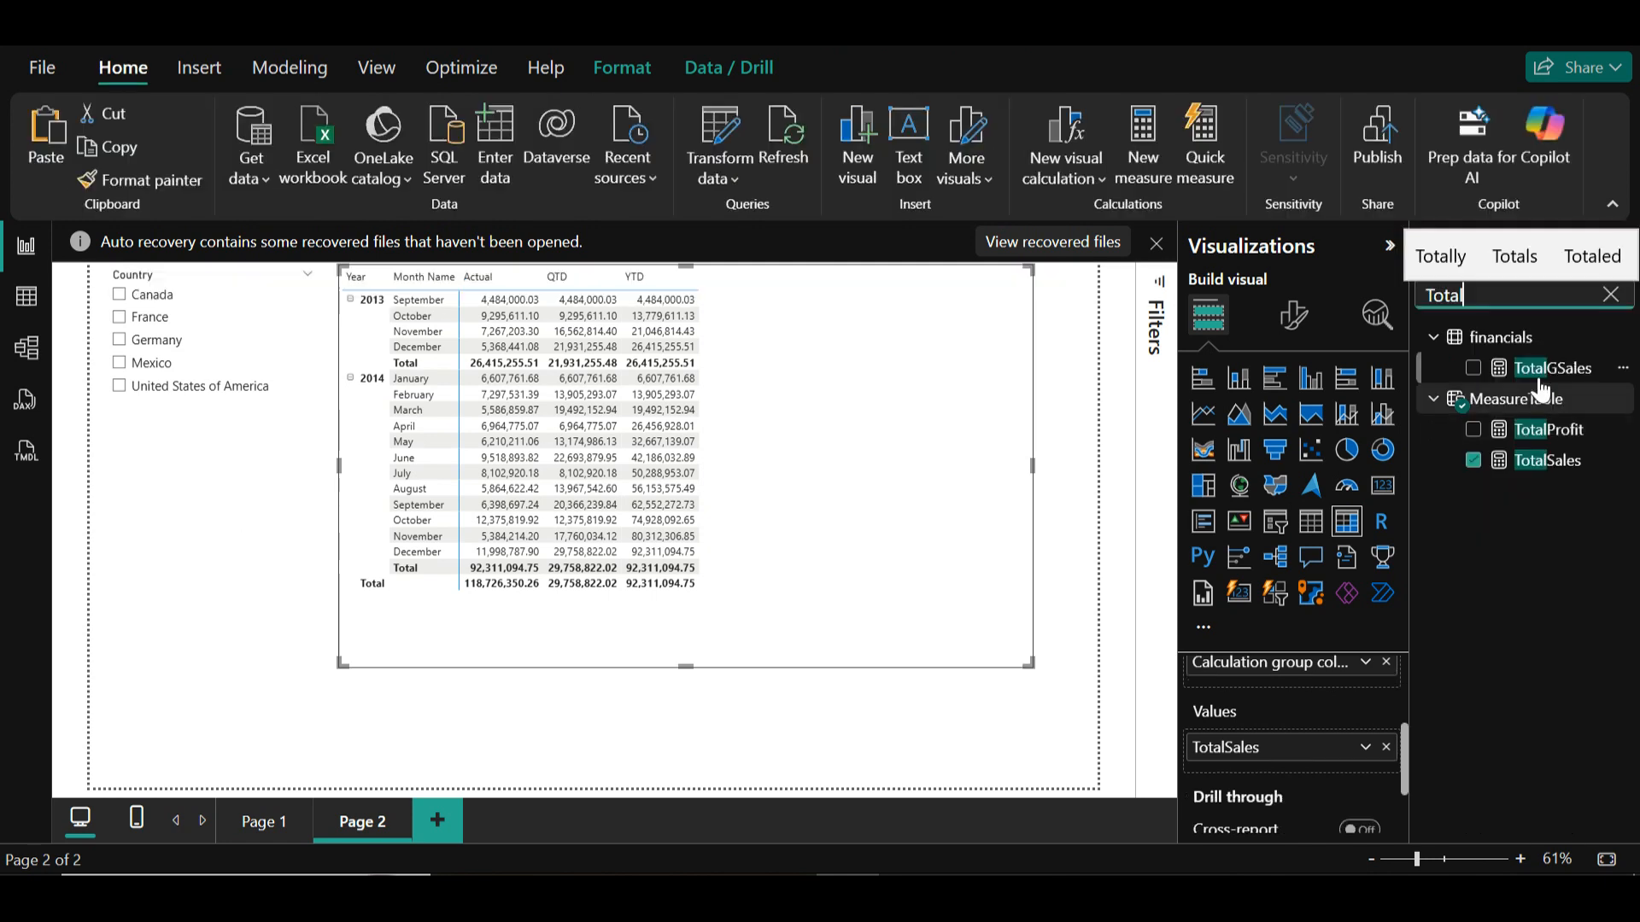
drag(1548, 369, 1324, 773)
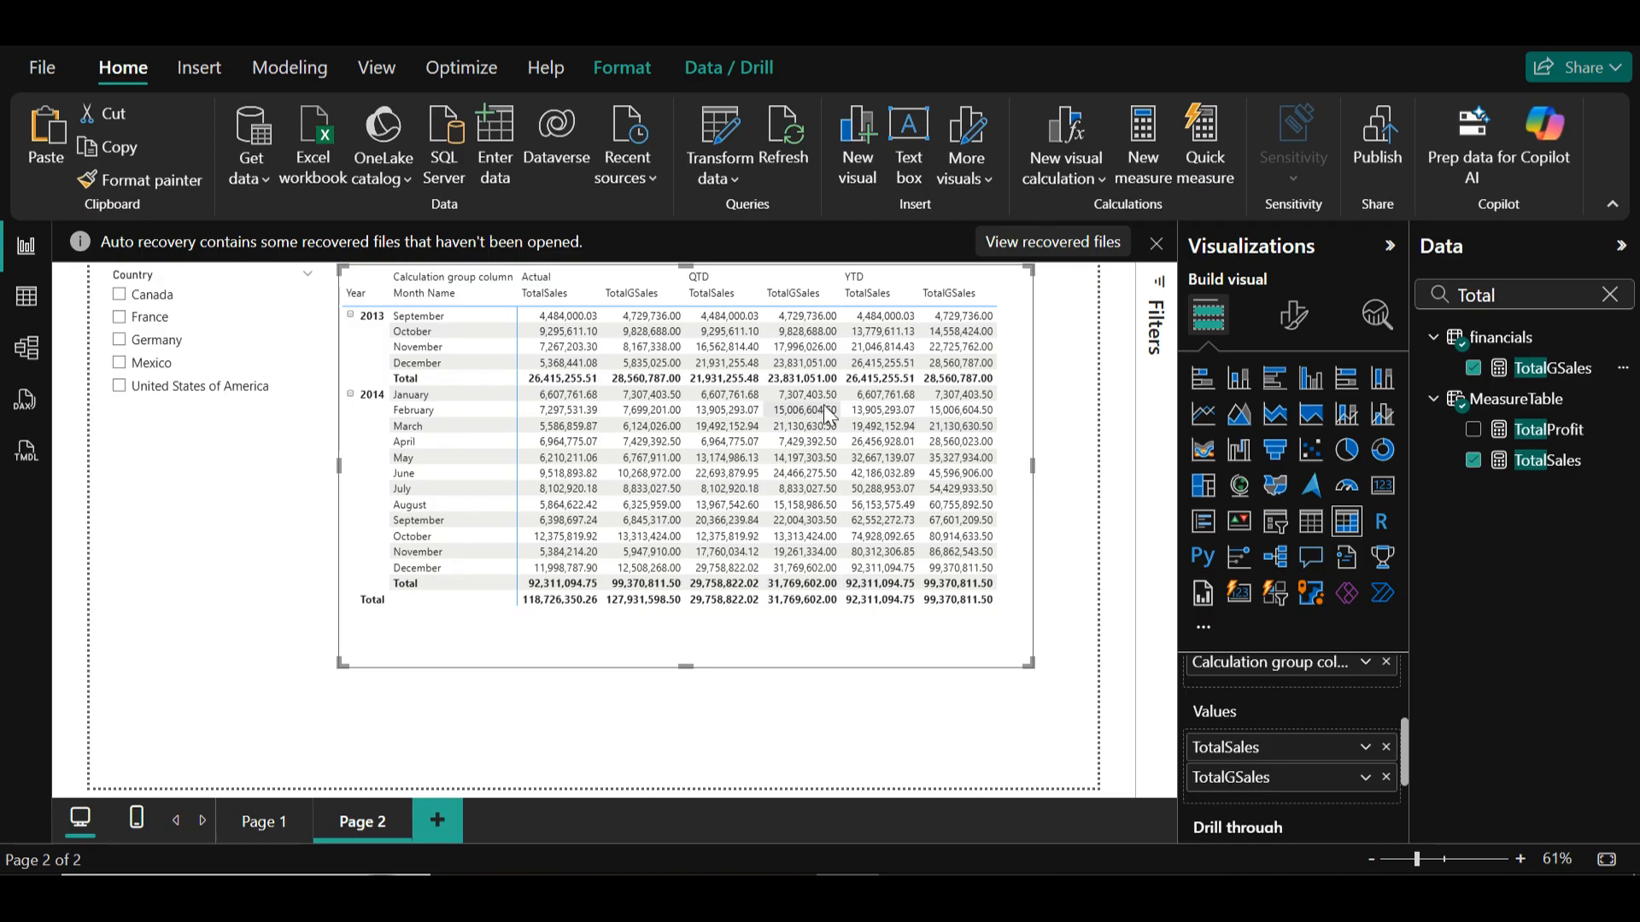
Test the Country slicer on the matrix by filtering for Canada, France and Germany in turn.
click(152, 298)
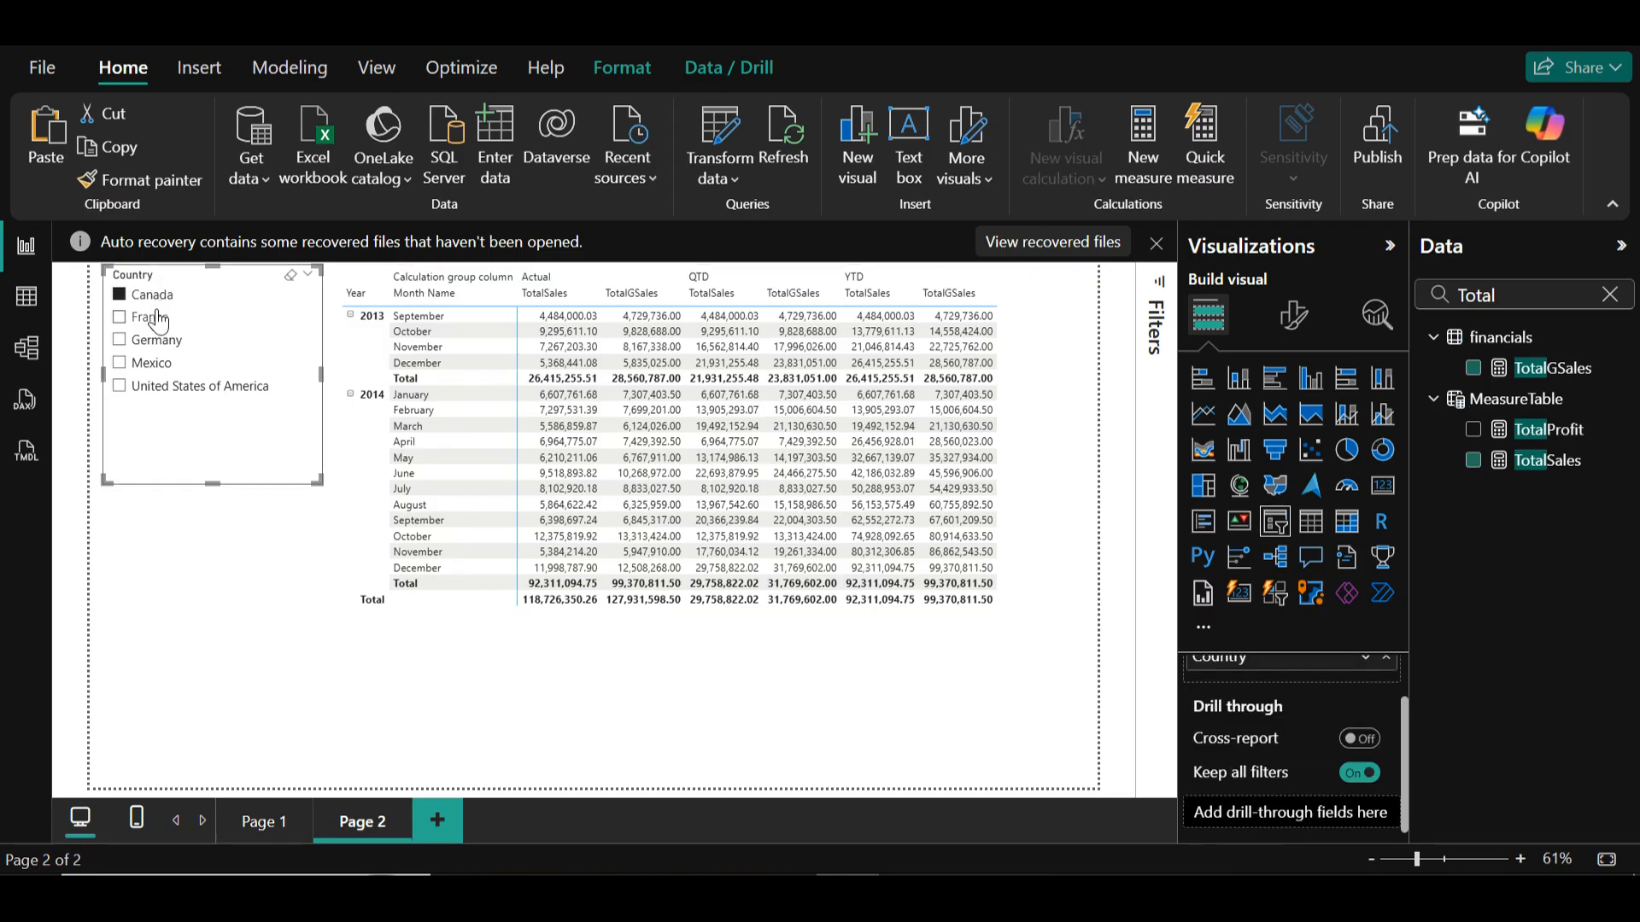
click(159, 323)
click(158, 342)
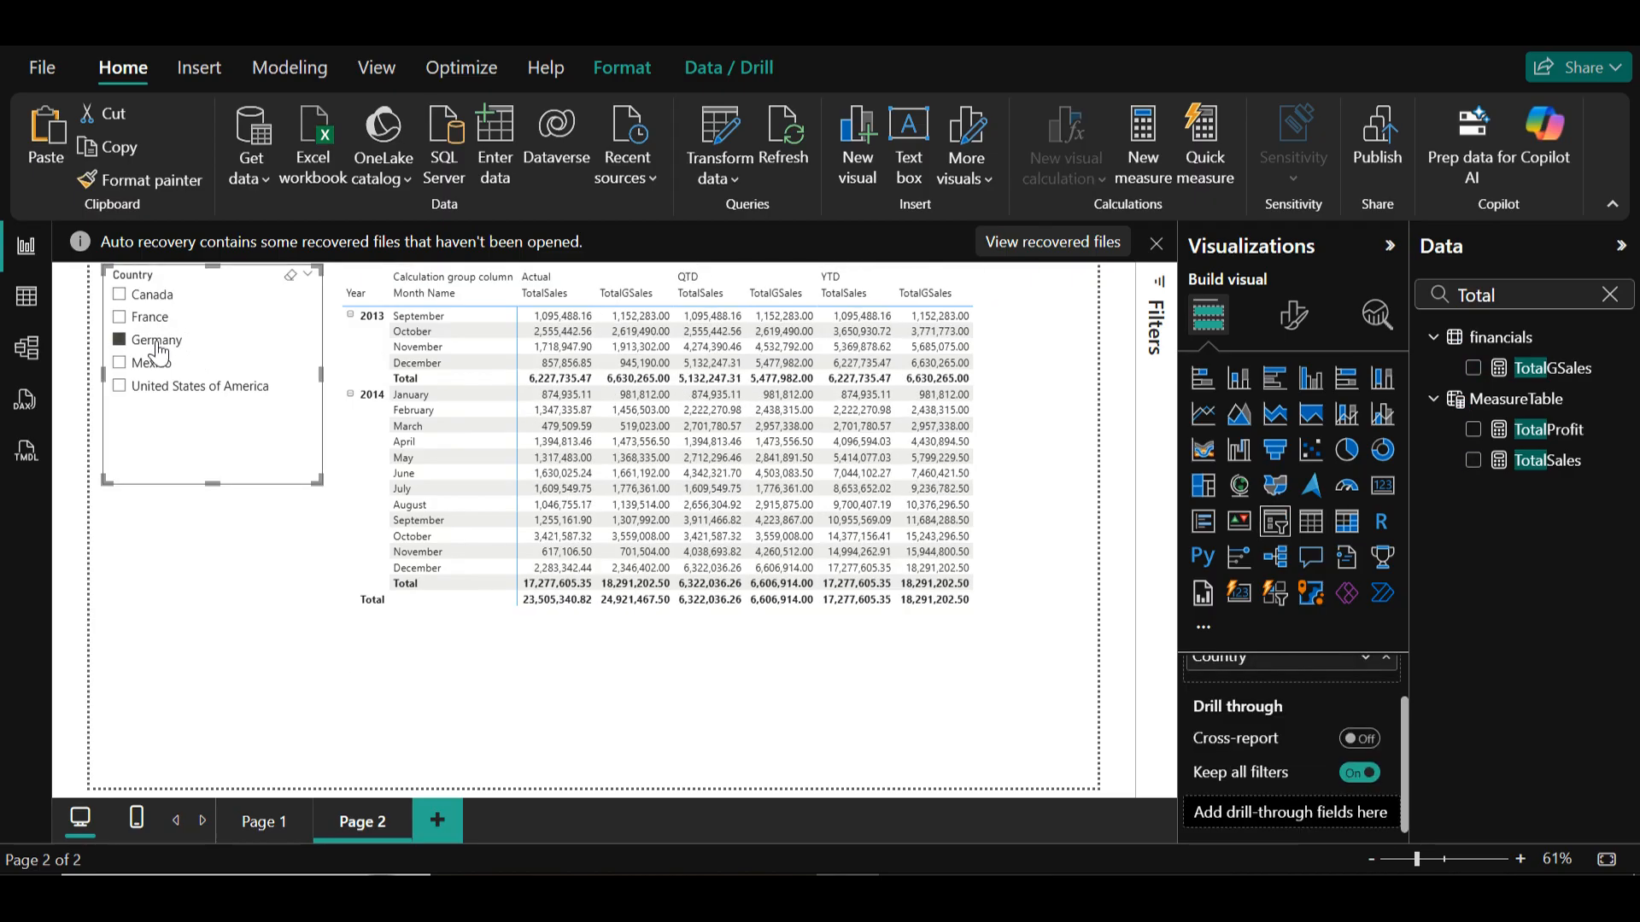
Reduce the matrix's height and width to free the lower half of the page.
click(403, 595)
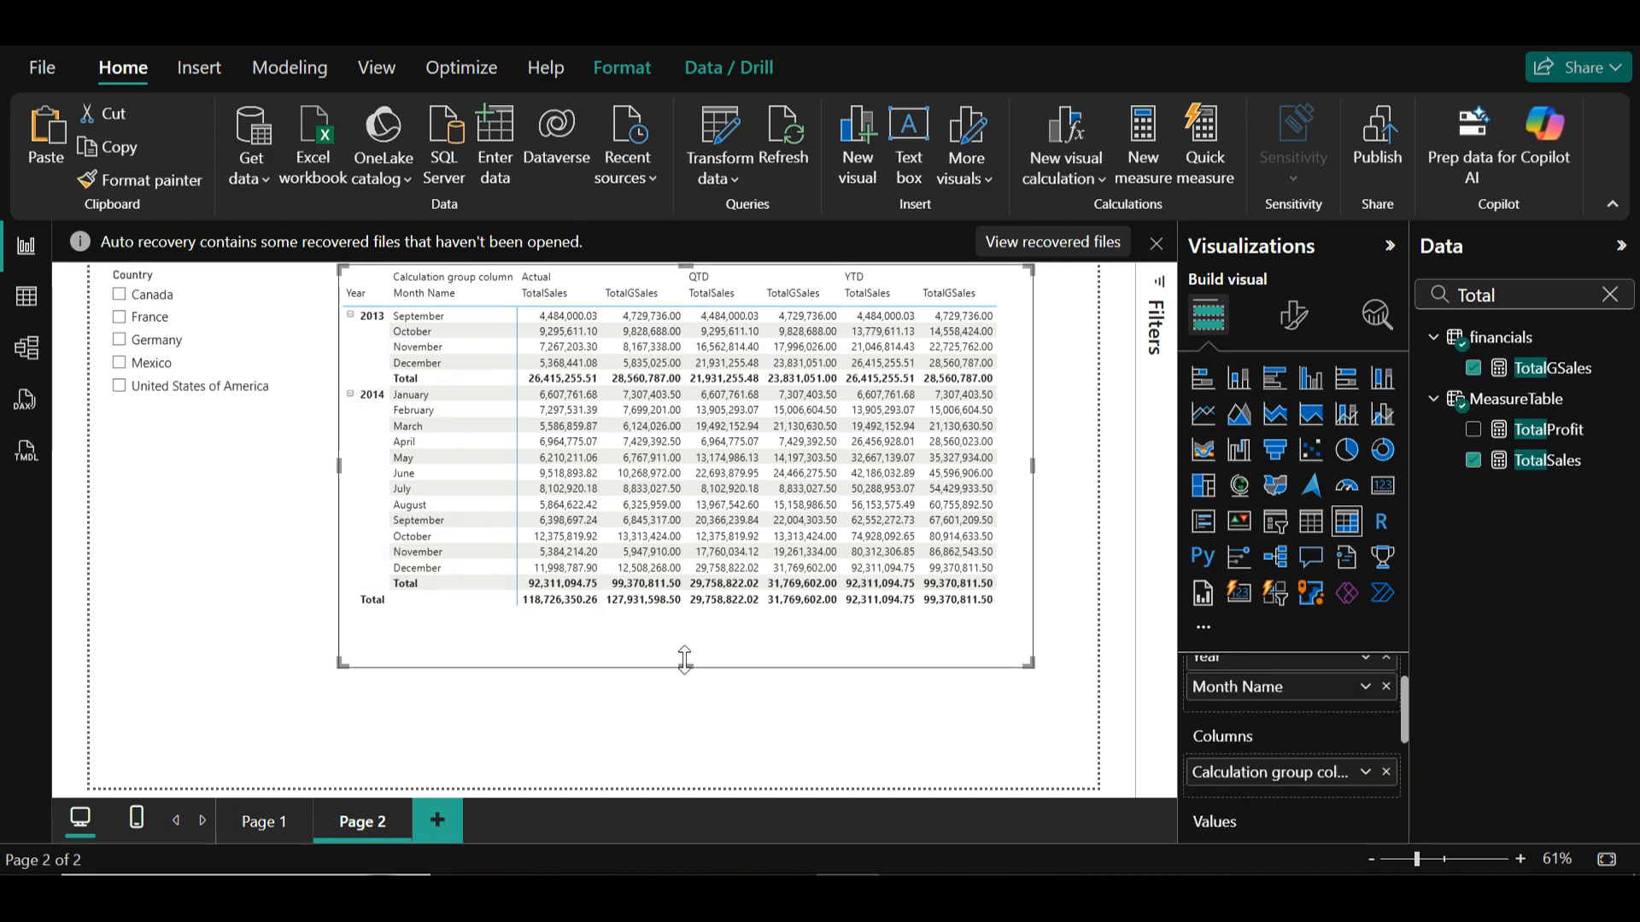
drag(684, 664, 684, 626)
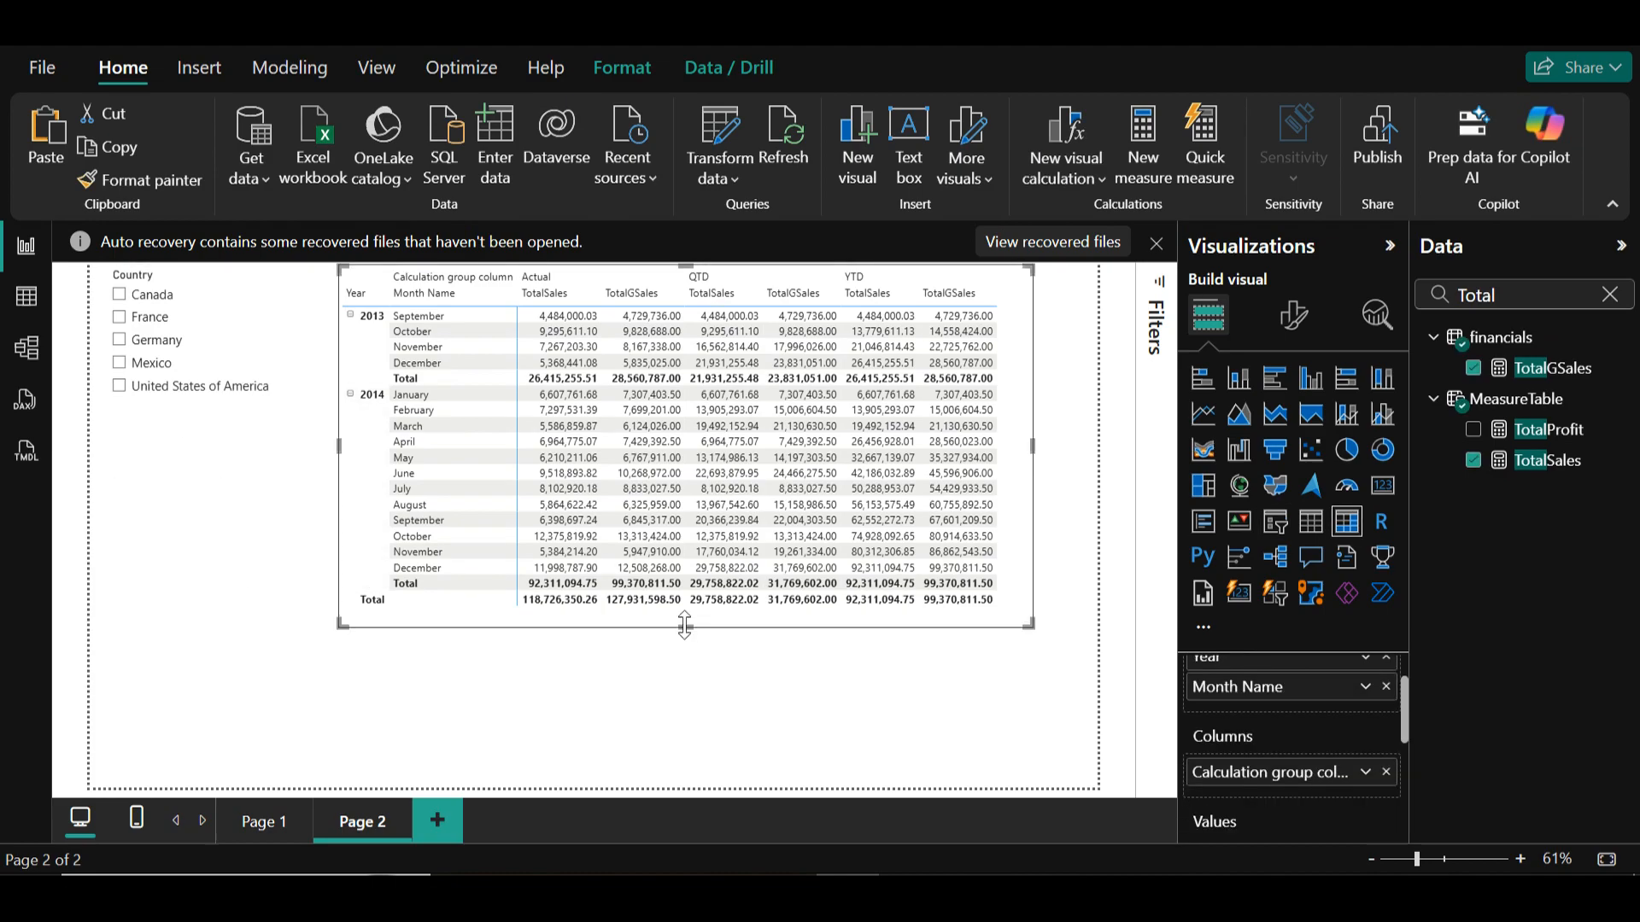
drag(1029, 624, 873, 463)
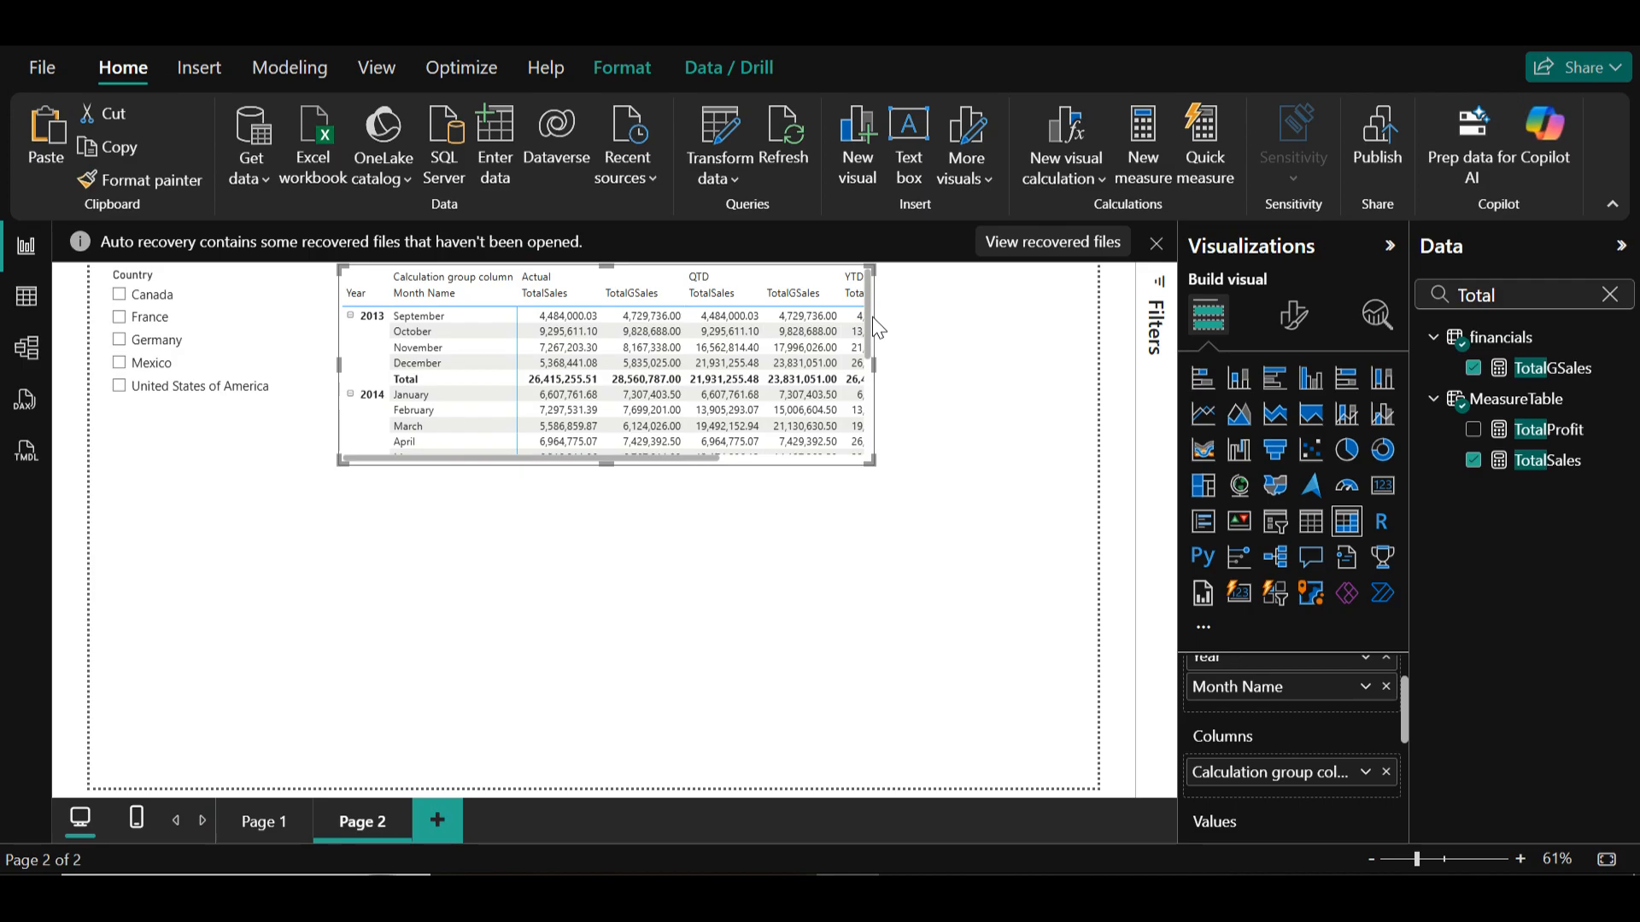
Place a copy of the matrix beneath the original, convert it to a table visual and look through its rows.
drag(875, 328, 883, 337)
scroll(880, 342, down, 5)
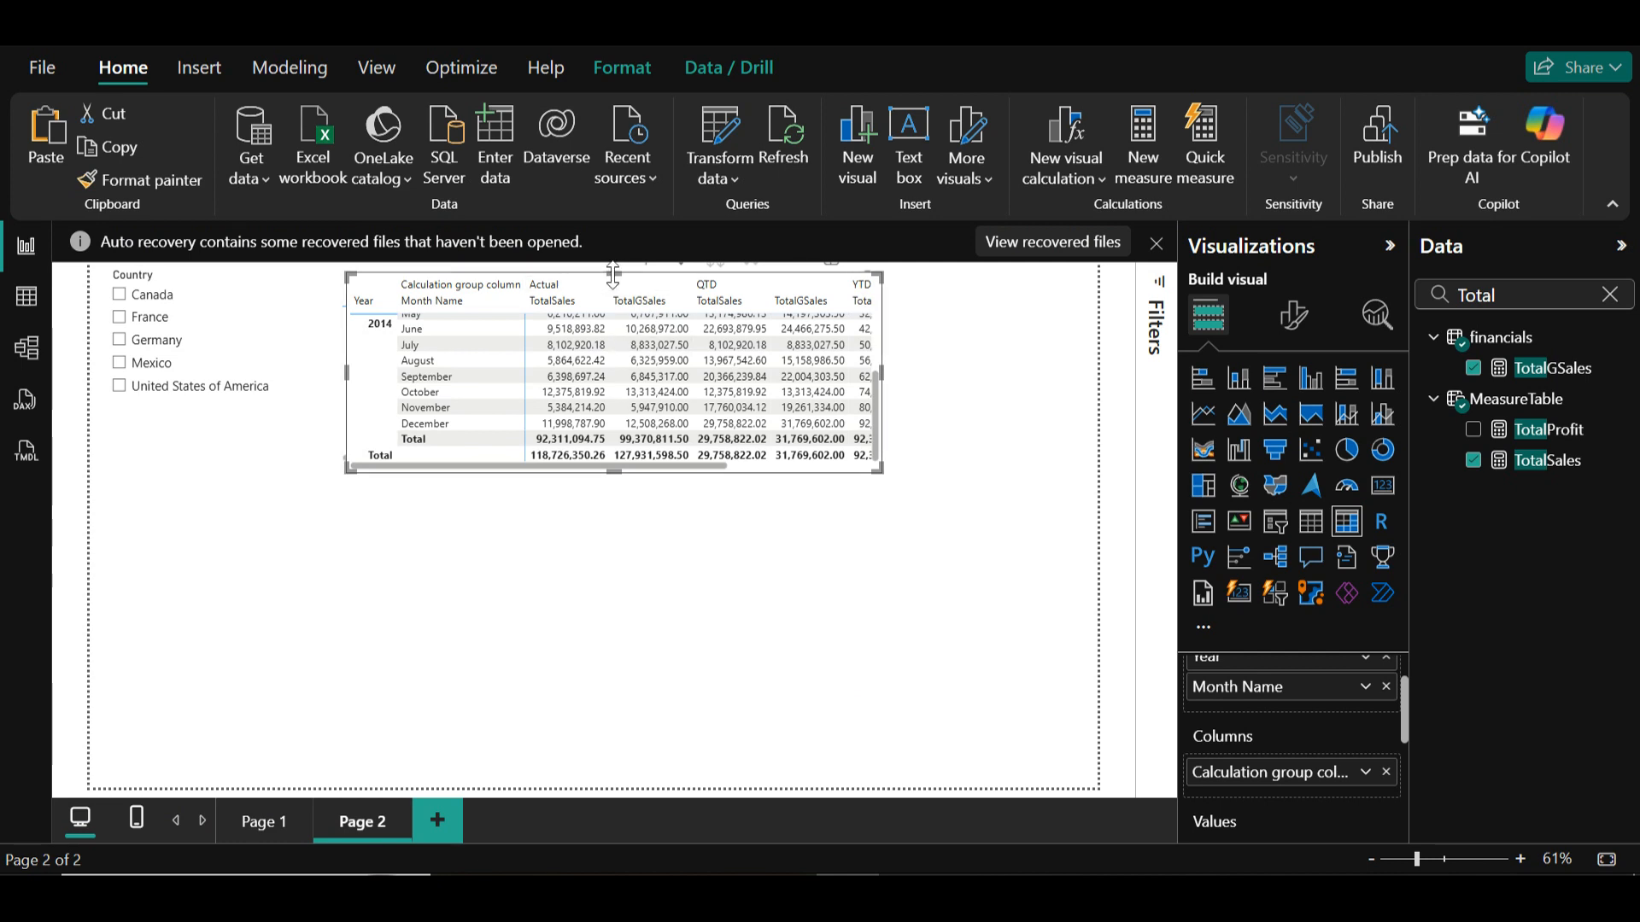
drag(616, 275, 614, 335)
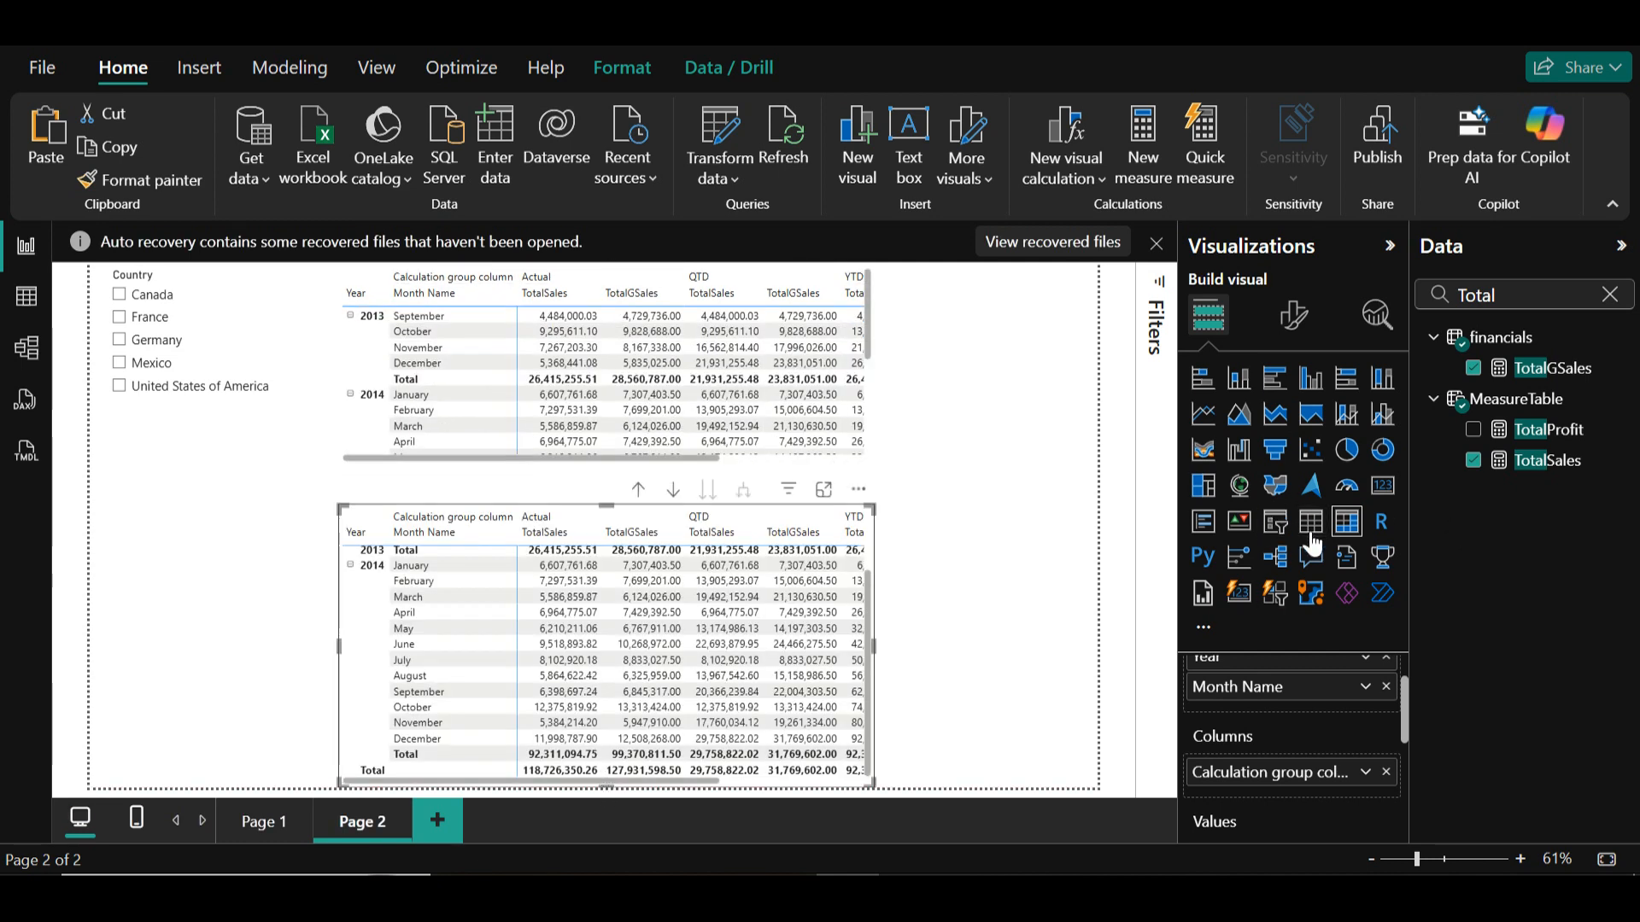
click(1311, 530)
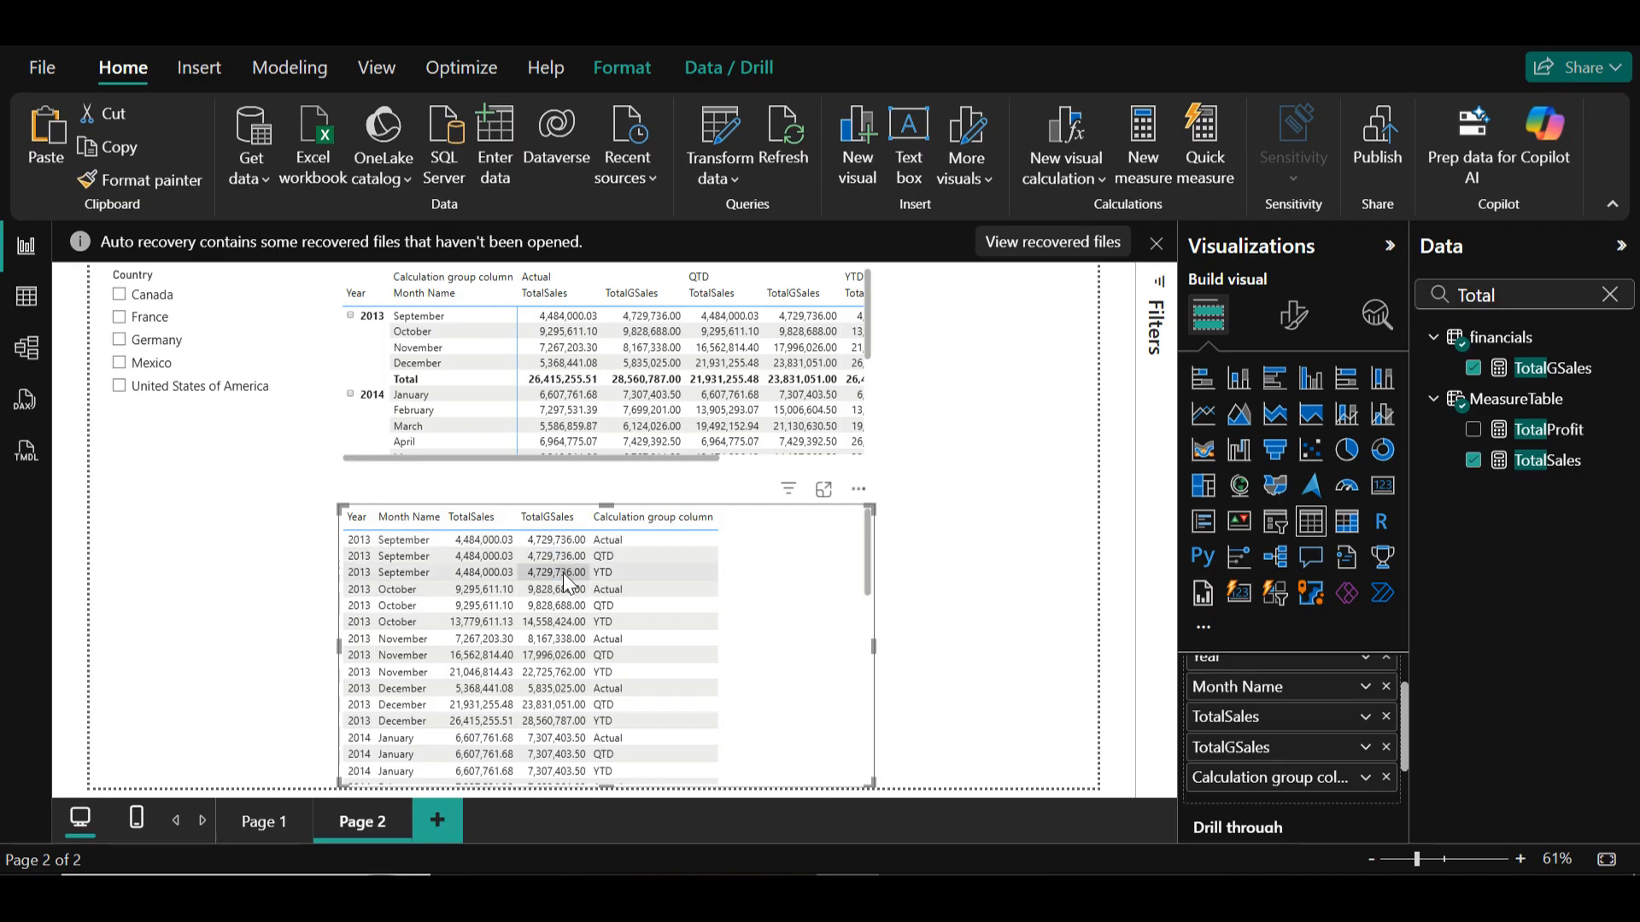
scroll(641, 700, down, 8)
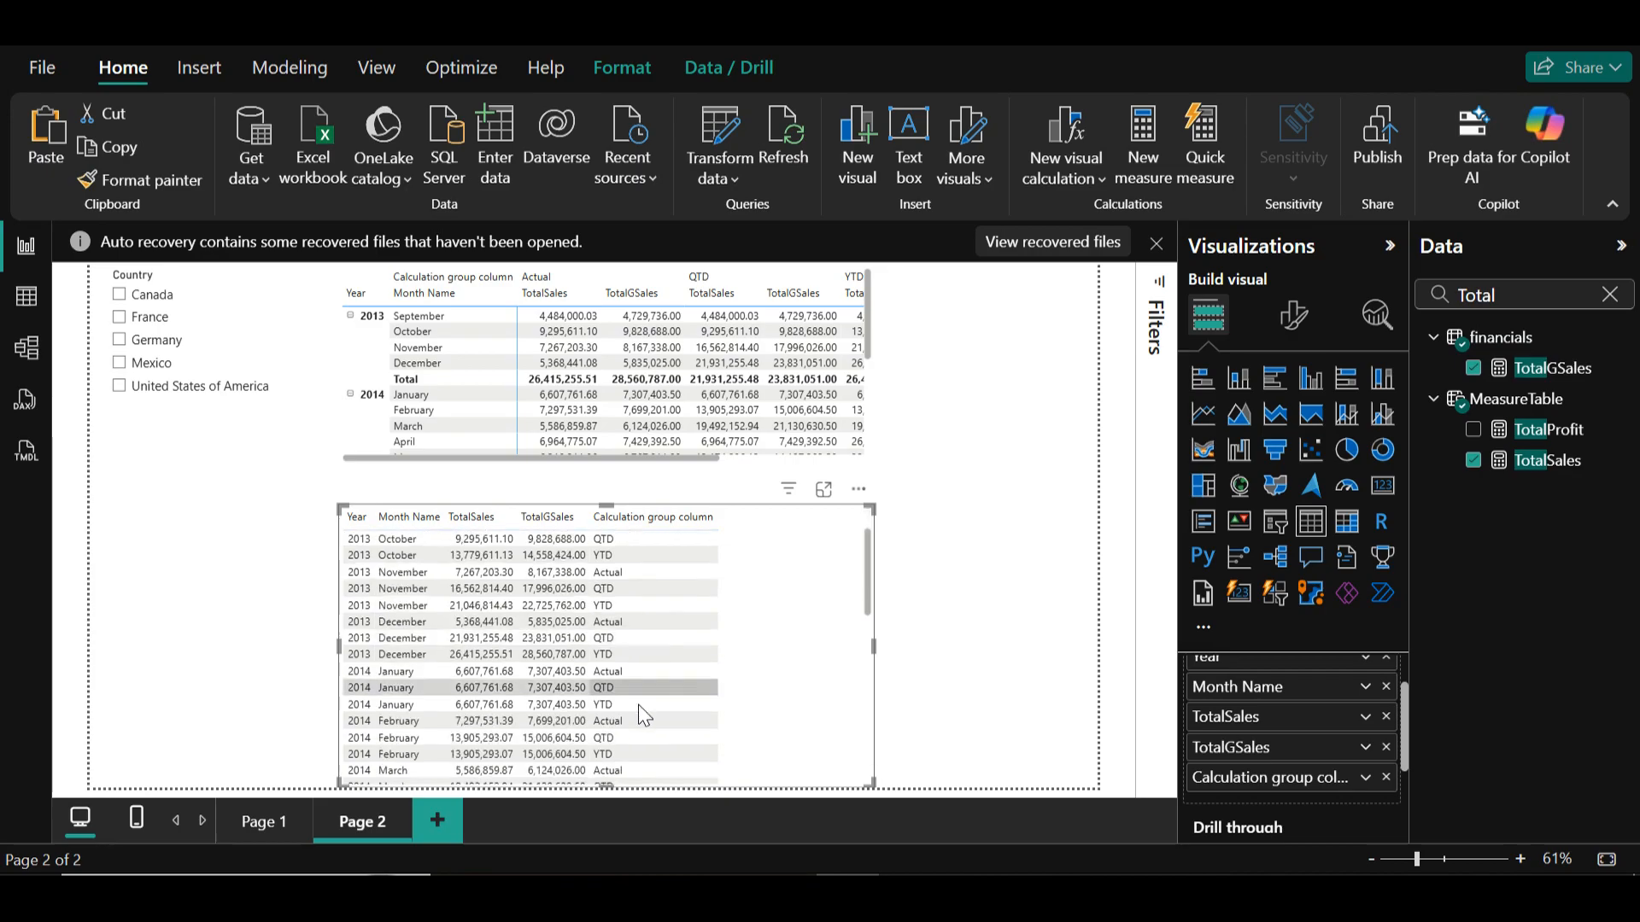
scroll(618, 644, up, 8)
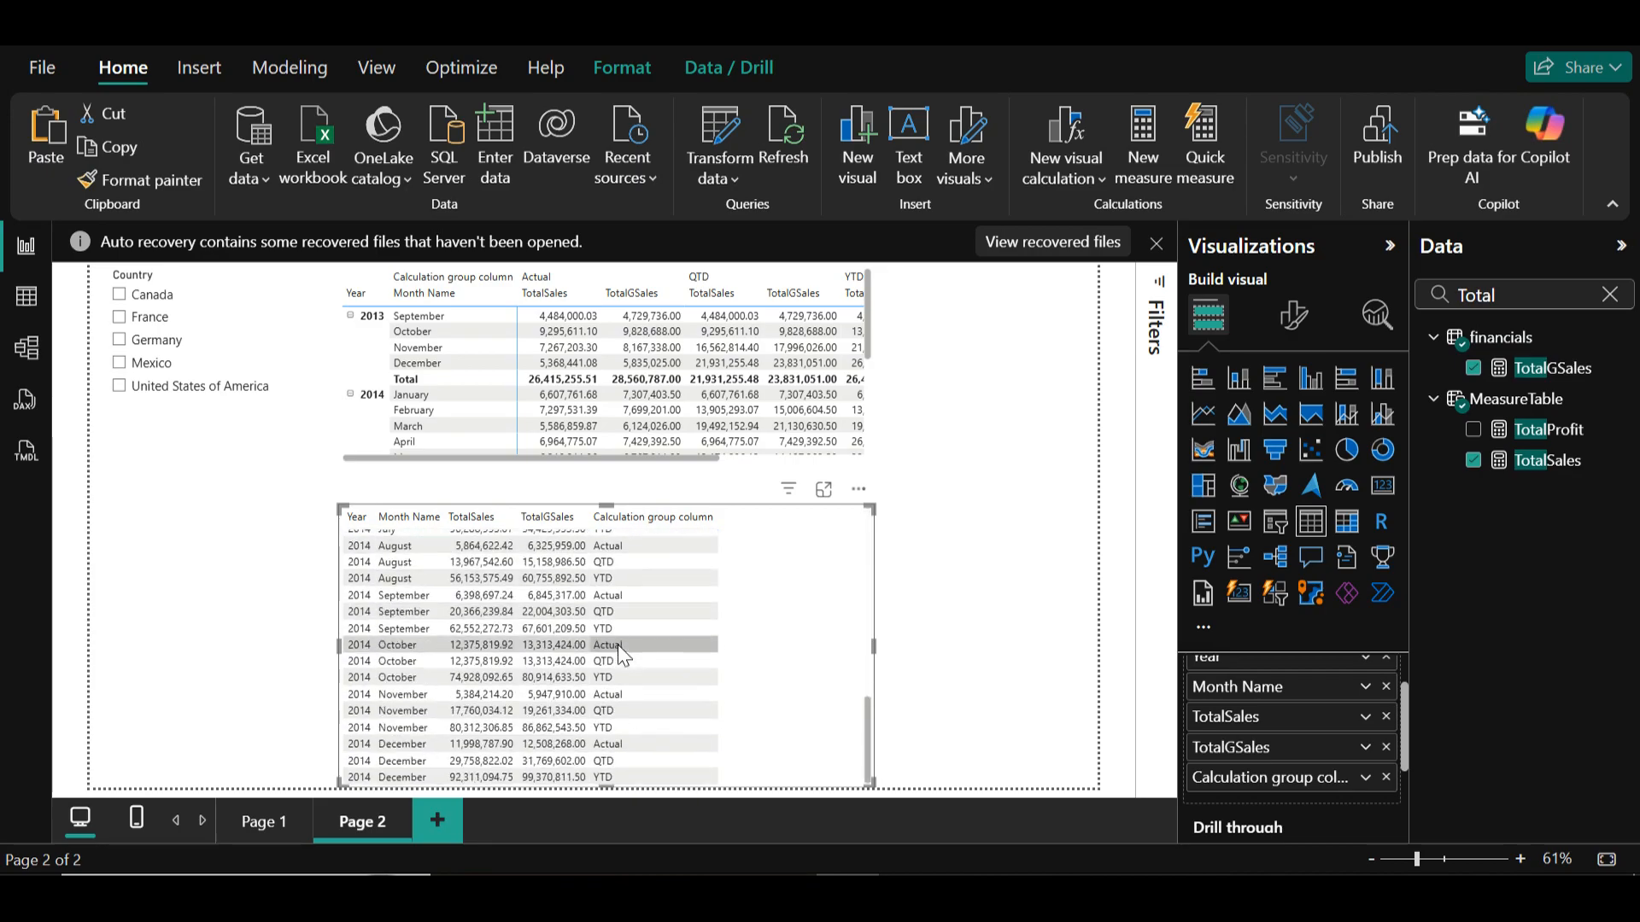